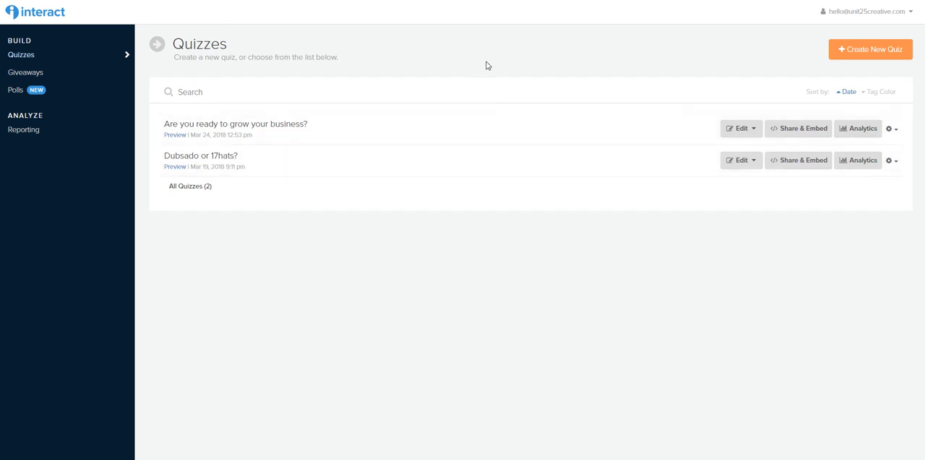
Start creating a new quiz
{"action": "left_click", "coordinate": [870, 50]}
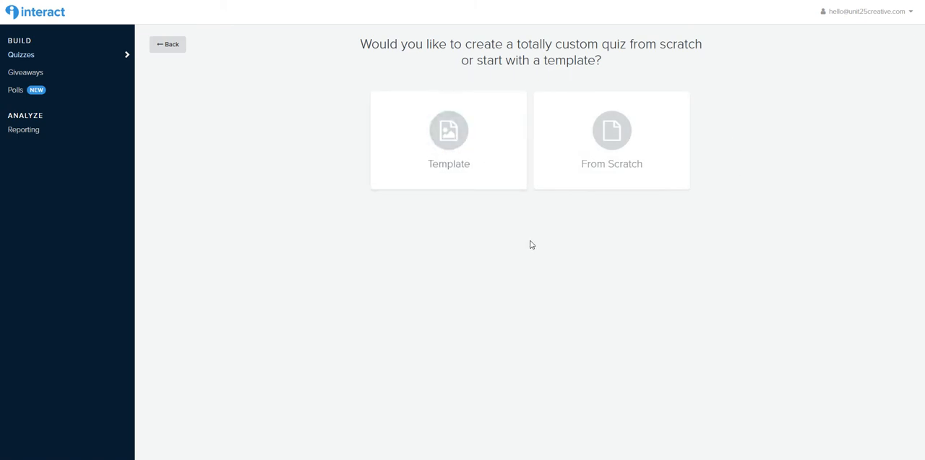
Browse the quiz templates for the Assessment, Personality and Scored types, and return to the choice between template and scratch
{"action": "left_click", "coordinate": [487, 146]}
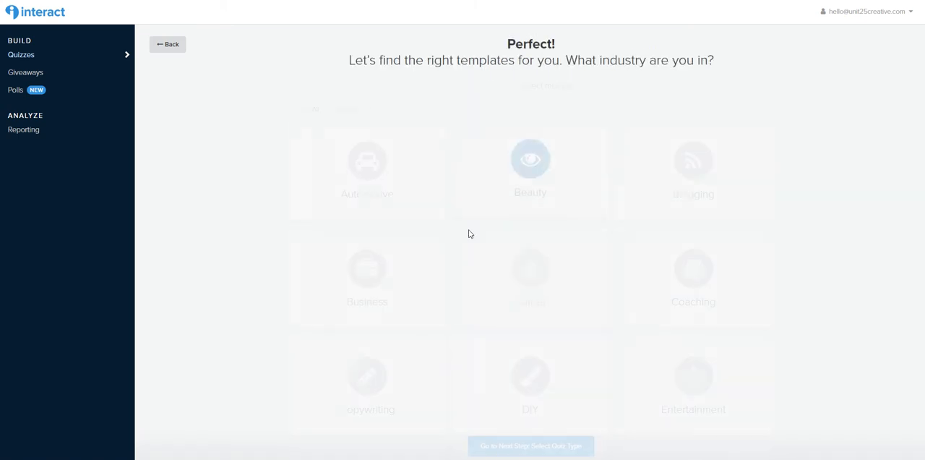
{"action": "left_click", "coordinate": [563, 446]}
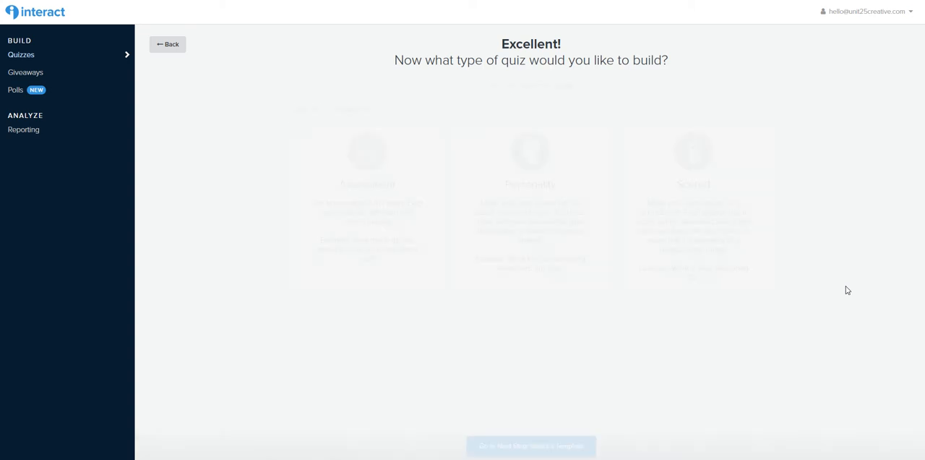
{"action": "left_click", "coordinate": [715, 203]}
{"action": "left_click", "coordinate": [559, 240]}
{"action": "left_click", "coordinate": [410, 218]}
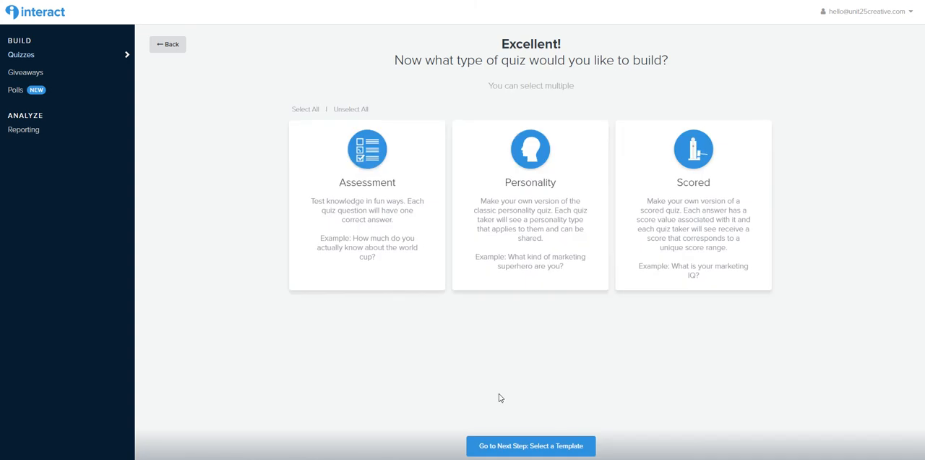
{"action": "left_click", "coordinate": [526, 443]}
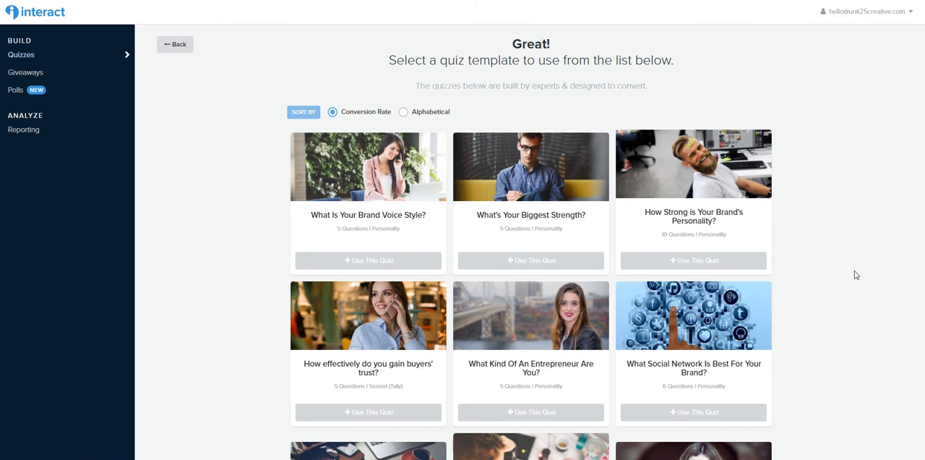
{"action": "left_click", "coordinate": [180, 50]}
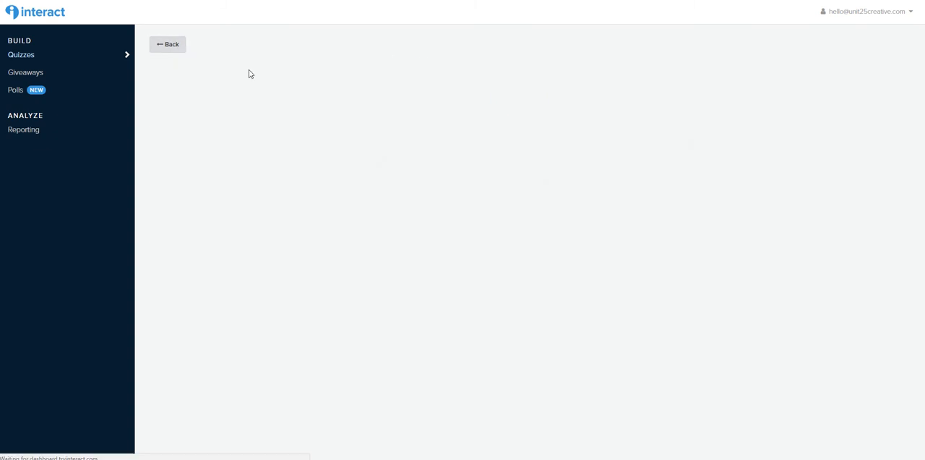
{"action": "left_click", "coordinate": [164, 45]}
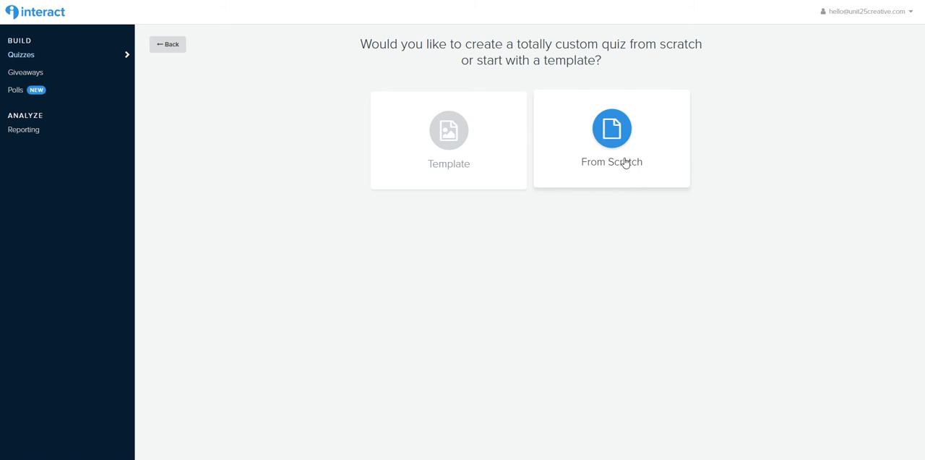
Create the quiz from scratch as a Scored quiz
{"action": "left_click", "coordinate": [625, 161]}
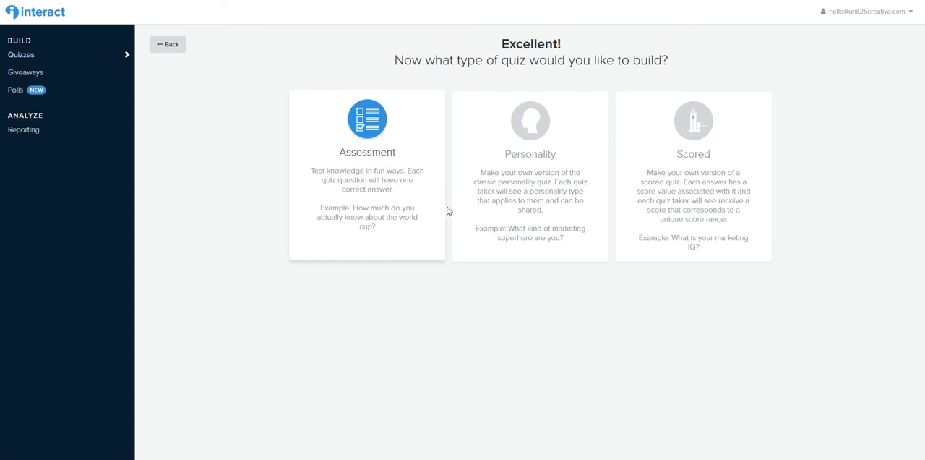
{"action": "left_click", "coordinate": [674, 204]}
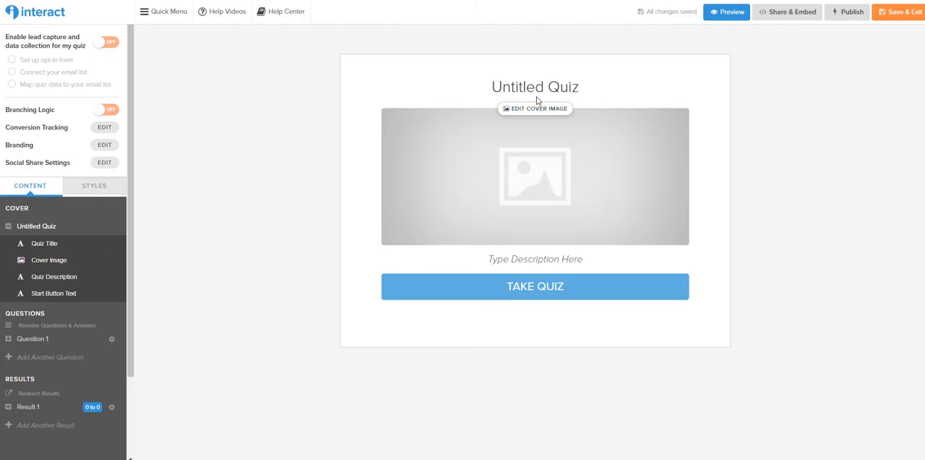
Replace the quiz title on the cover with "Are you ready to grow your business?"
{"action": "left_click", "coordinate": [537, 93]}
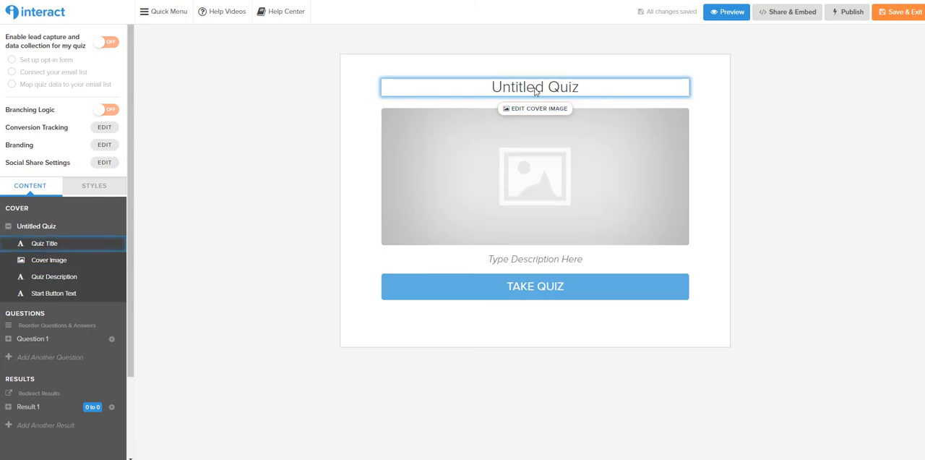
{"action": "key", "text": "ctrl+a"}
{"action": "key", "text": "BackSpace"}
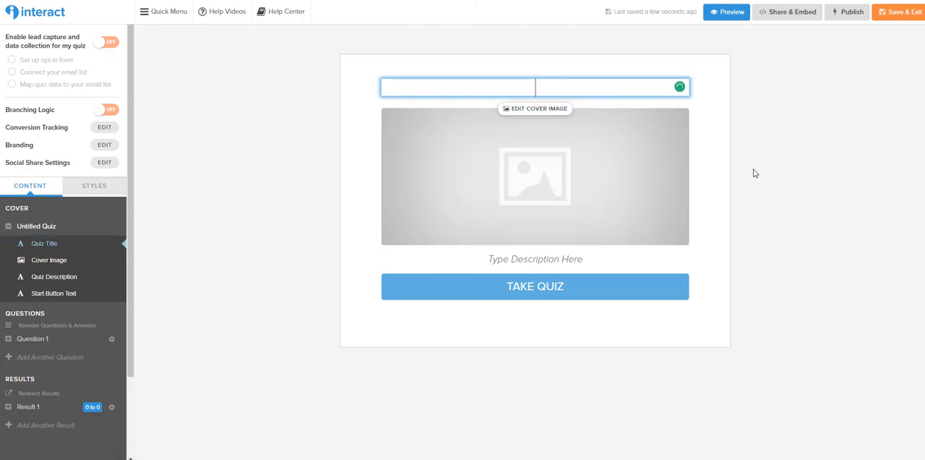
{"action": "type", "text": "Are you "}
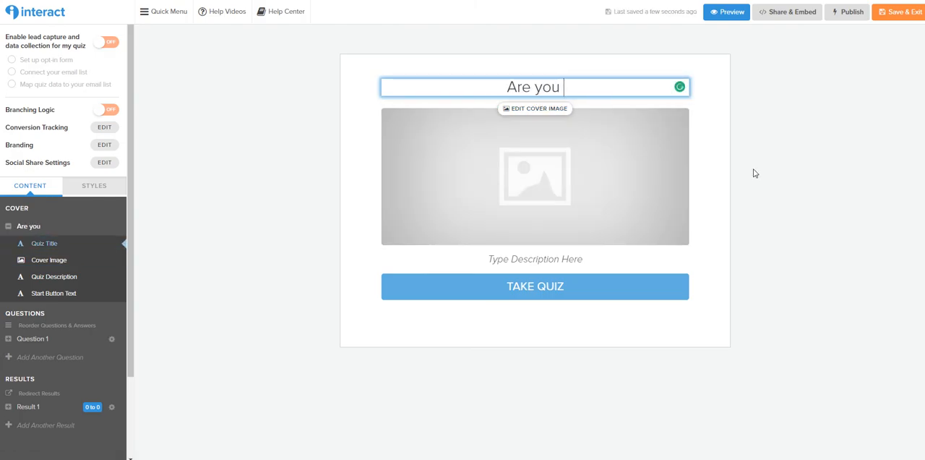
{"action": "type", "text": "ready to grow you"}
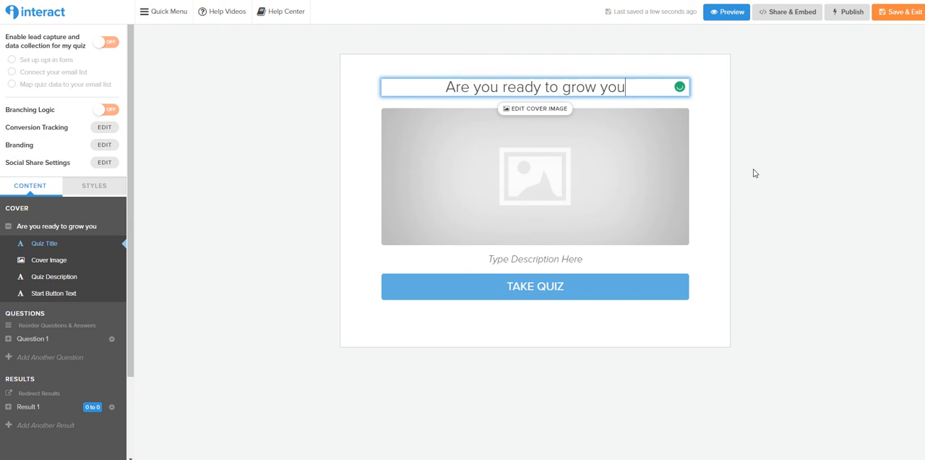
{"action": "type", "text": "r business?"}
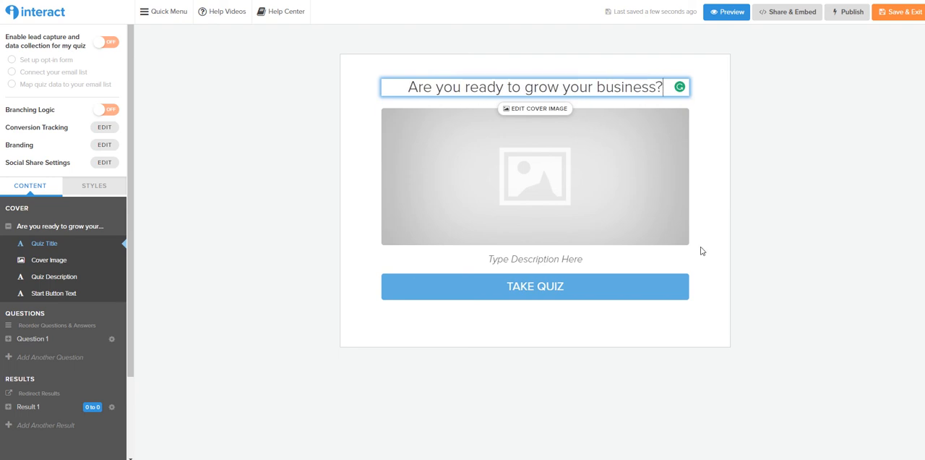
Fill in the quiz description below the cover image with "Let's find out!"
{"action": "left_click", "coordinate": [533, 258]}
{"action": "type", "text": "L"}
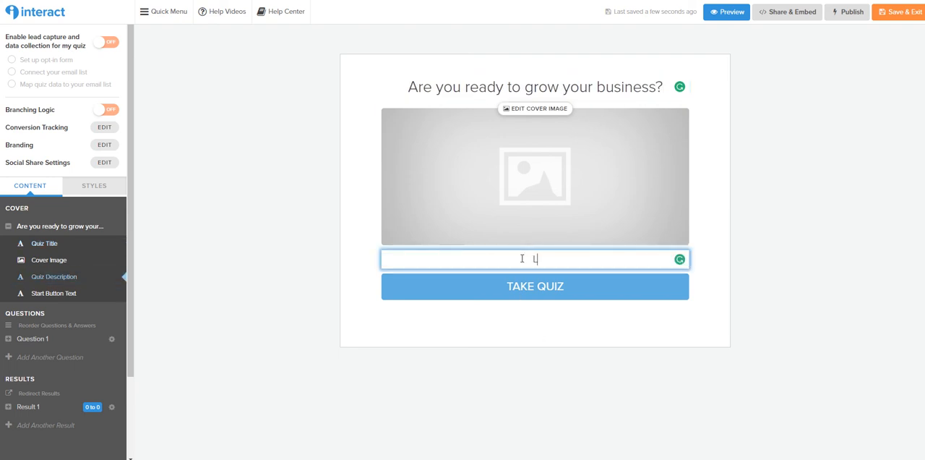
{"action": "type", "text": "et's find out!"}
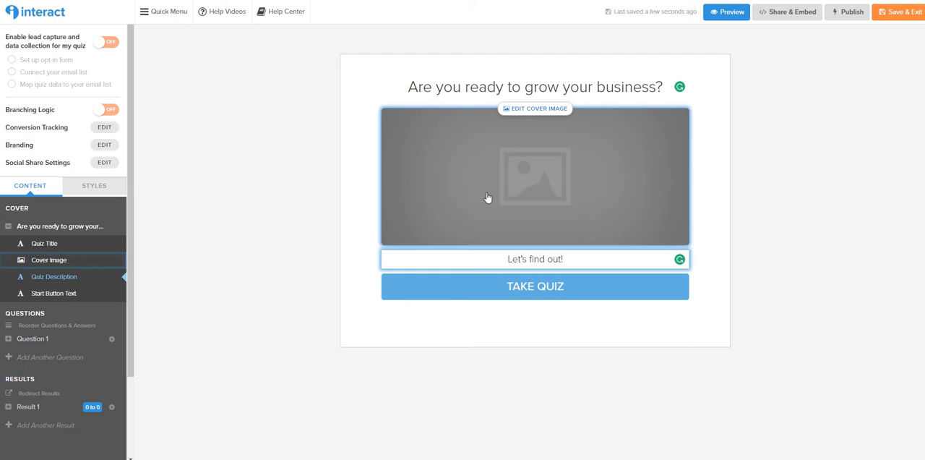
Search the stock images for "business" and set the photo of hands with phones and a tablet on a white table as the cropped cover image
{"action": "left_click", "coordinate": [493, 185]}
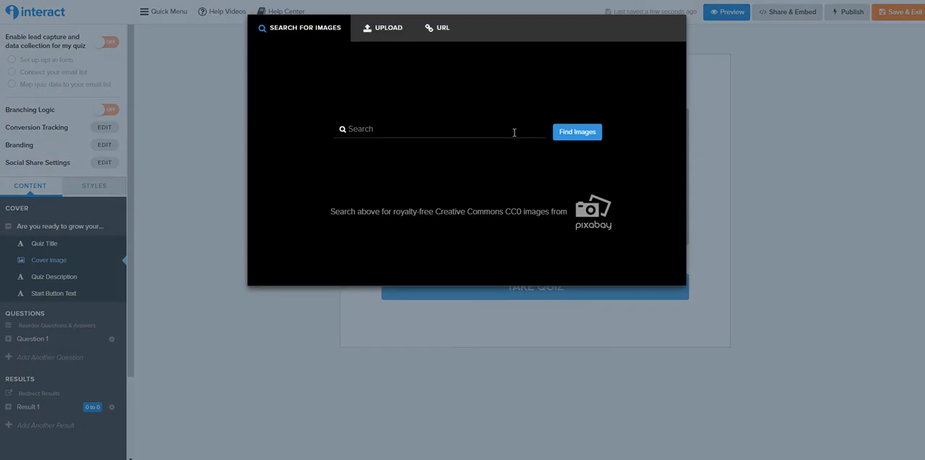
{"action": "type", "text": "business"}
{"action": "key", "text": "Return"}
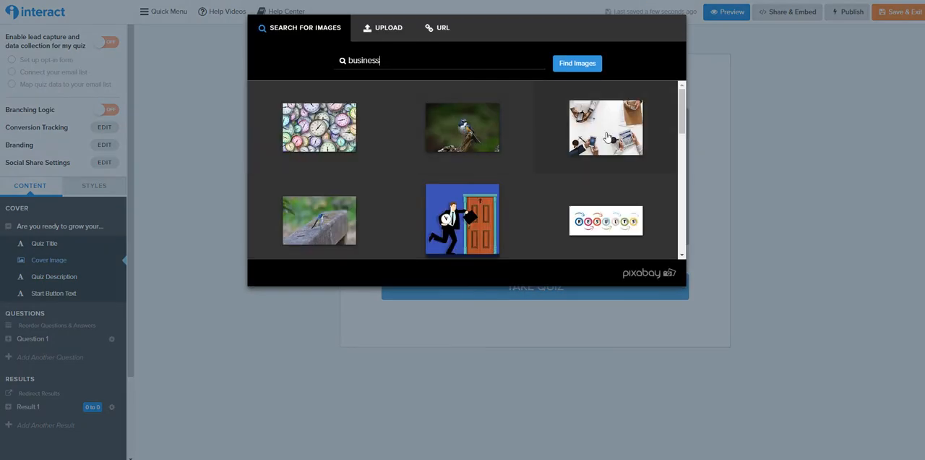
{"action": "left_click", "coordinate": [607, 138]}
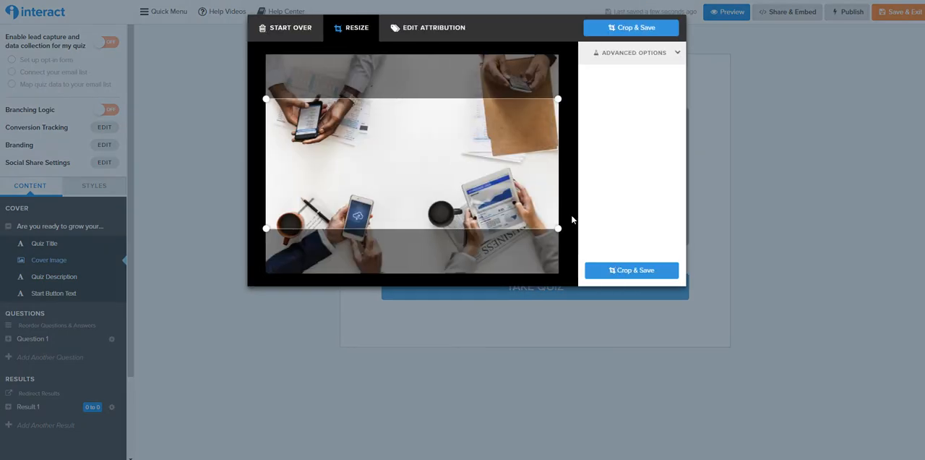
{"action": "left_click", "coordinate": [625, 277]}
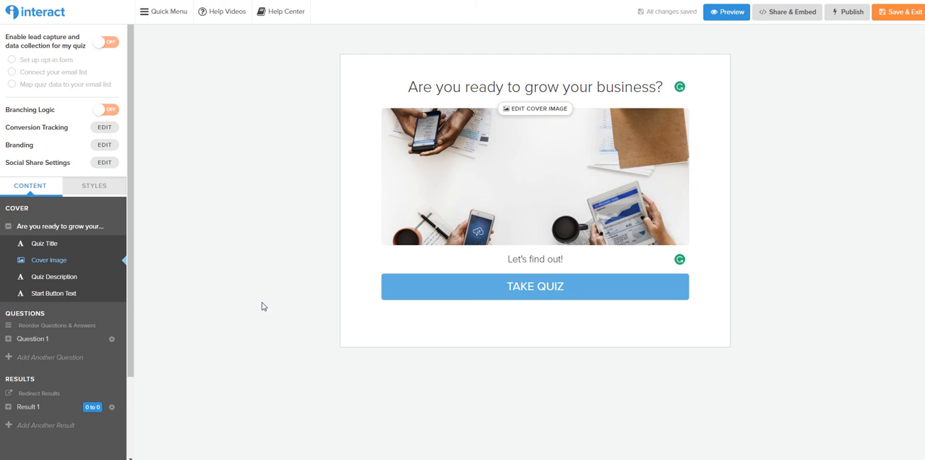
Set the quiz's button color to #8ed3ff
{"action": "left_click", "coordinate": [92, 189]}
{"action": "left_click", "coordinate": [59, 291]}
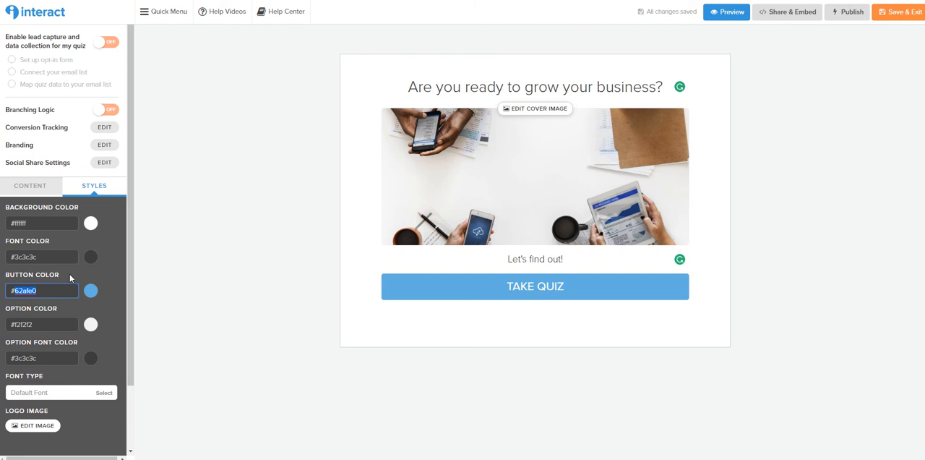
{"action": "type", "text": "#8ed3ff"}
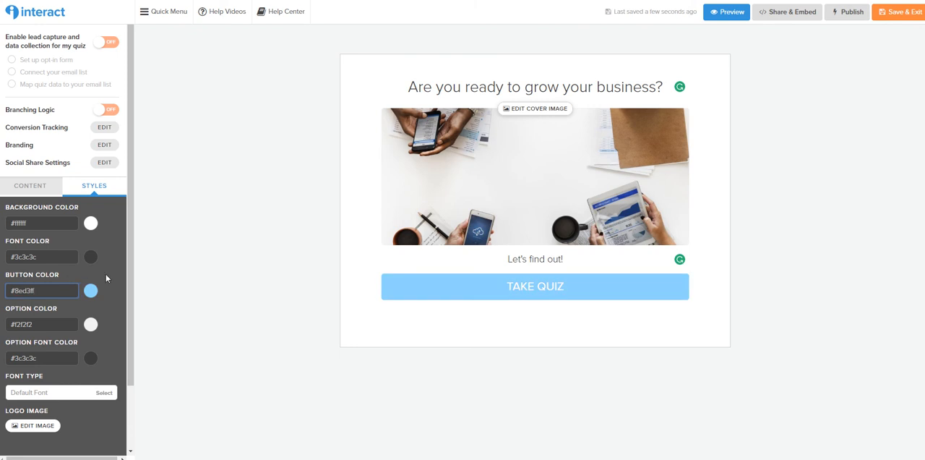
{"action": "left_click", "coordinate": [181, 276]}
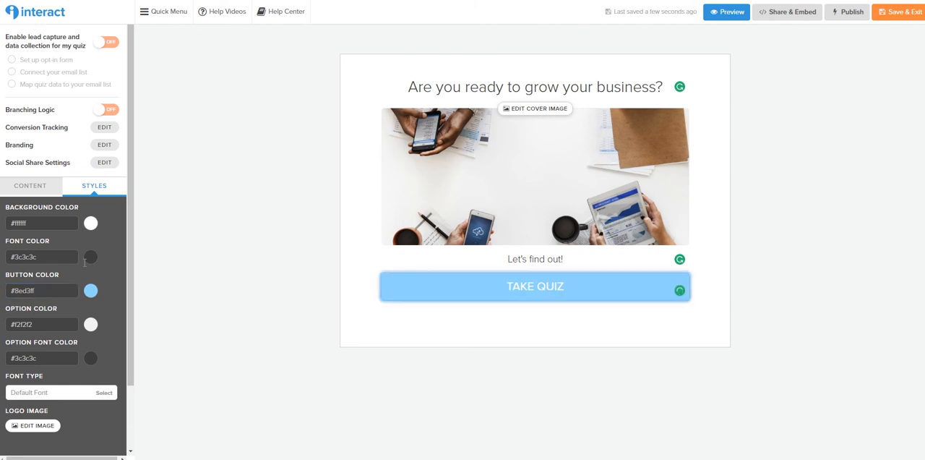
Find the Google font Karla and apply it as the quiz's font type
{"action": "left_click", "coordinate": [102, 392]}
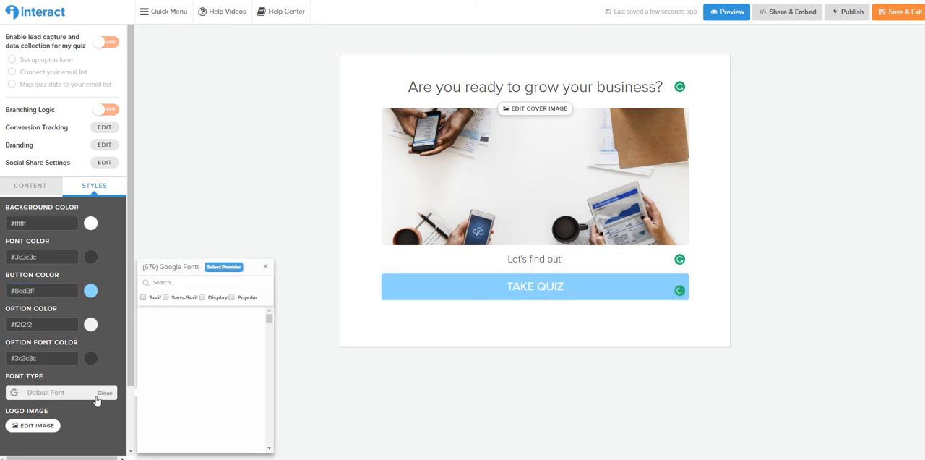
{"action": "left_click", "coordinate": [175, 282]}
{"action": "type", "text": "karla"}
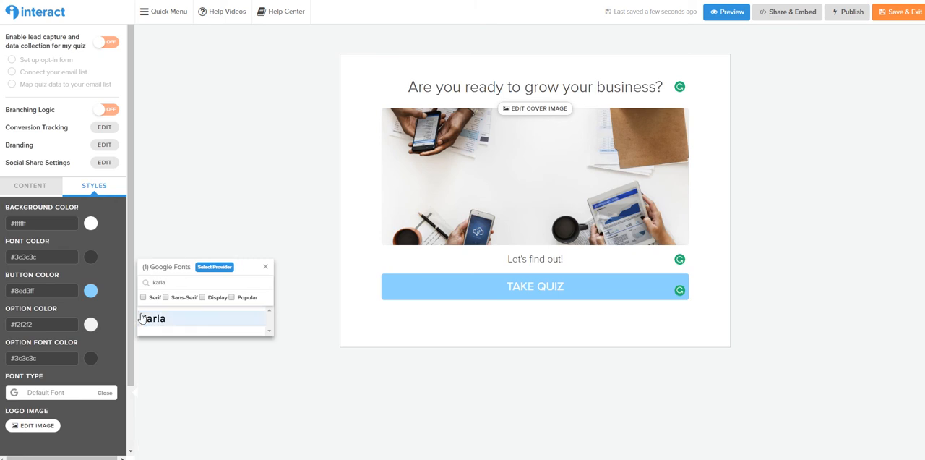
{"action": "left_click", "coordinate": [142, 318]}
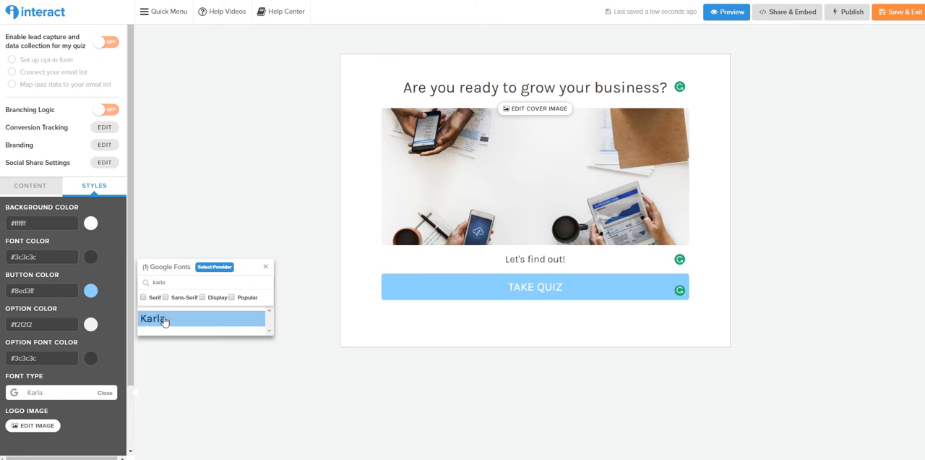
{"action": "left_click", "coordinate": [265, 266]}
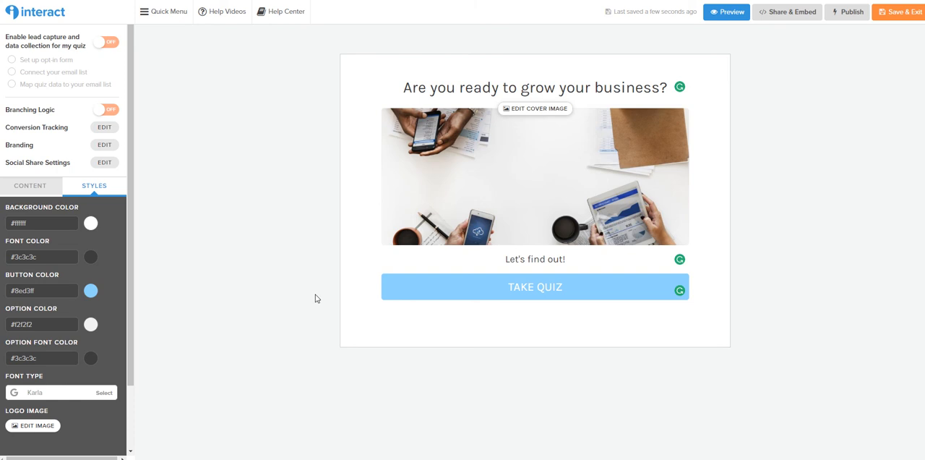
Set the title of the first question to "Do you know who your ideal client is?"
{"action": "left_click", "coordinate": [42, 190]}
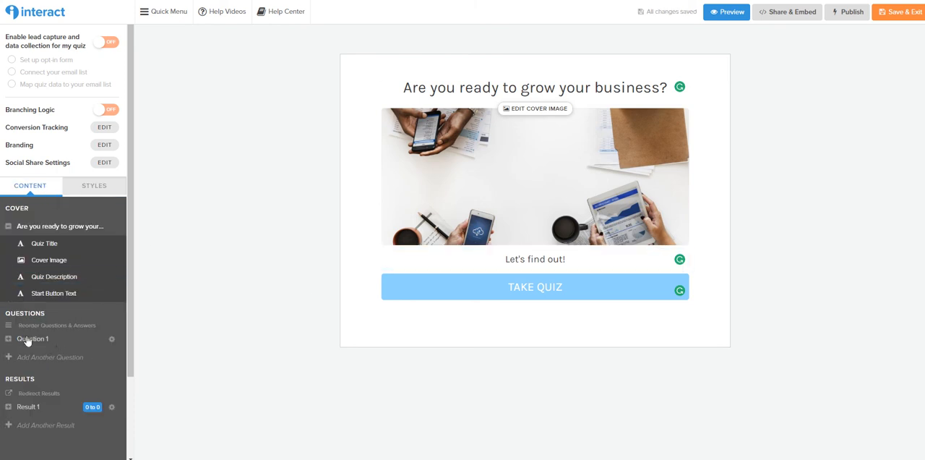
{"action": "left_click", "coordinate": [28, 339]}
{"action": "left_click", "coordinate": [487, 153]}
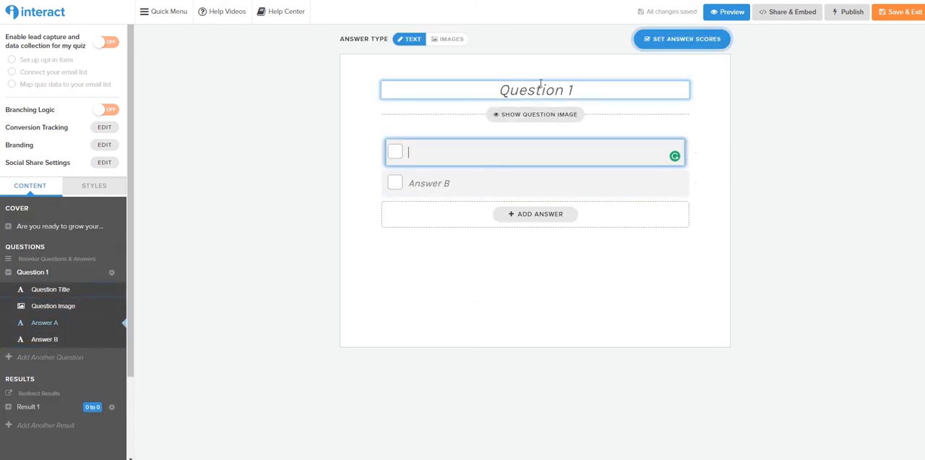
{"action": "left_click", "coordinate": [540, 86]}
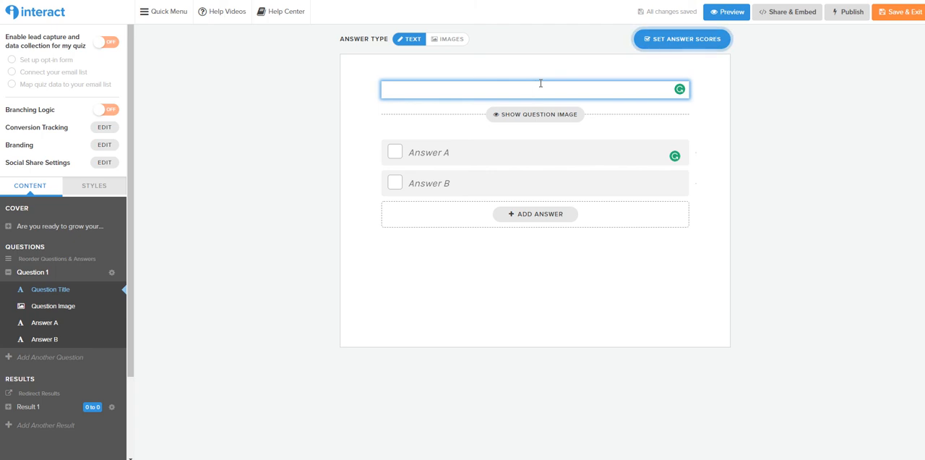
{"action": "type", "text": "Do you kn"}
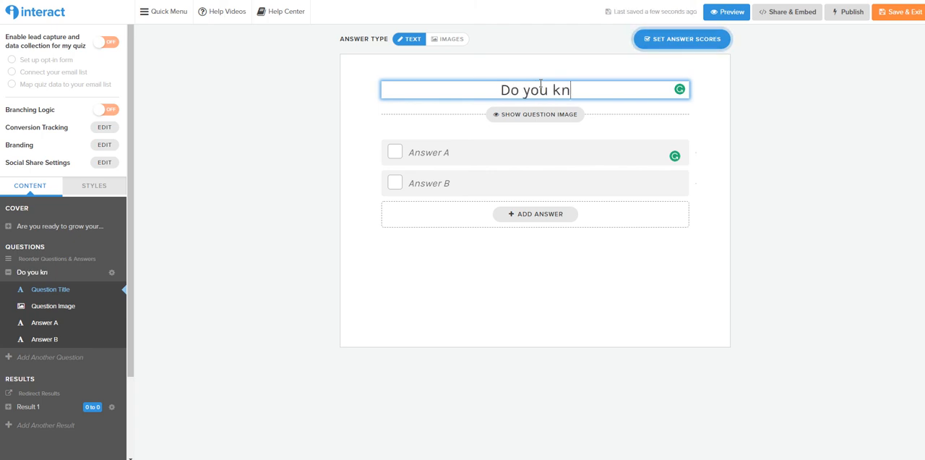
{"action": "type", "text": "ow who you r id"}
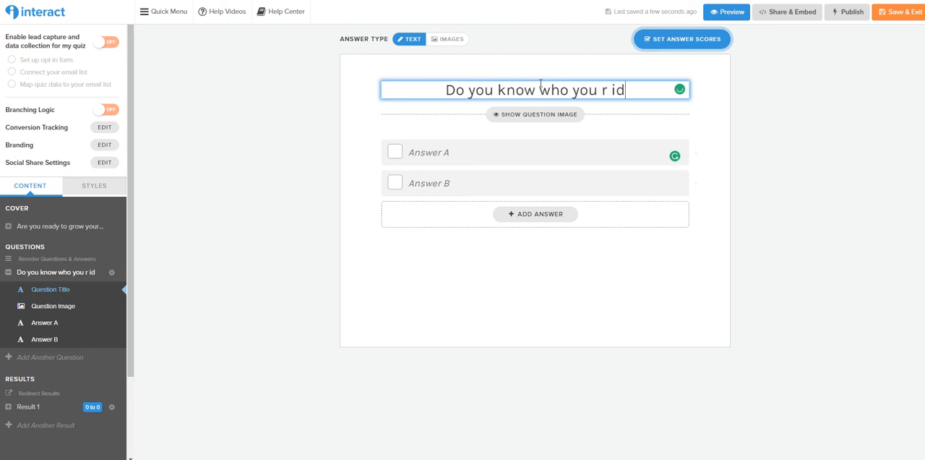
{"action": "key", "text": "BackSpace"}
{"action": "key", "text": "BackSpace"}
{"action": "key", "text": "BackSpace"}
{"action": "key", "text": "BackSpace"}
{"action": "key", "text": "BackSpace"}
{"action": "type", "text": "r ideal "}
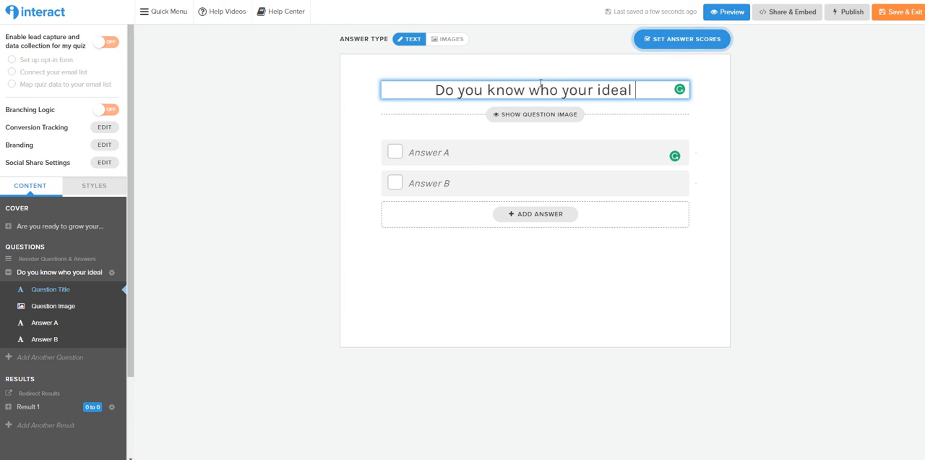
{"action": "type", "text": "client is?"}
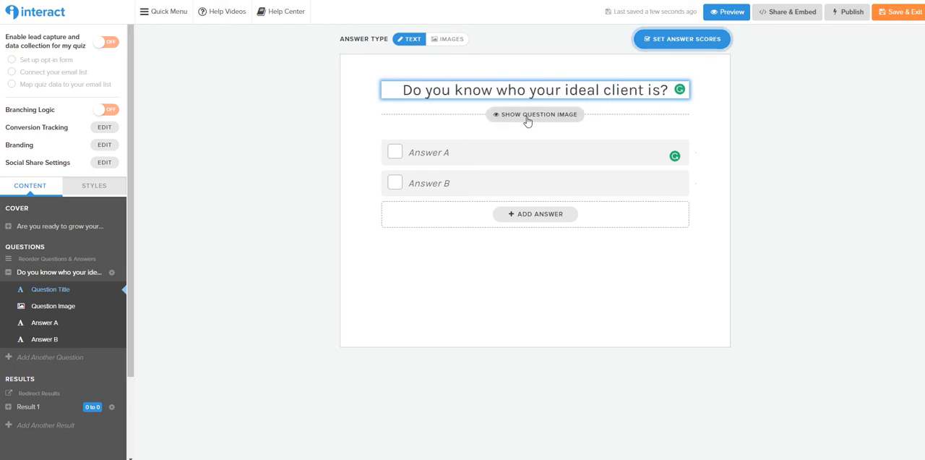
Show the first question's image, search the stock images for "client" and use the cropped illustration of three business people on blue
{"action": "left_click", "coordinate": [528, 120]}
{"action": "left_click", "coordinate": [531, 152]}
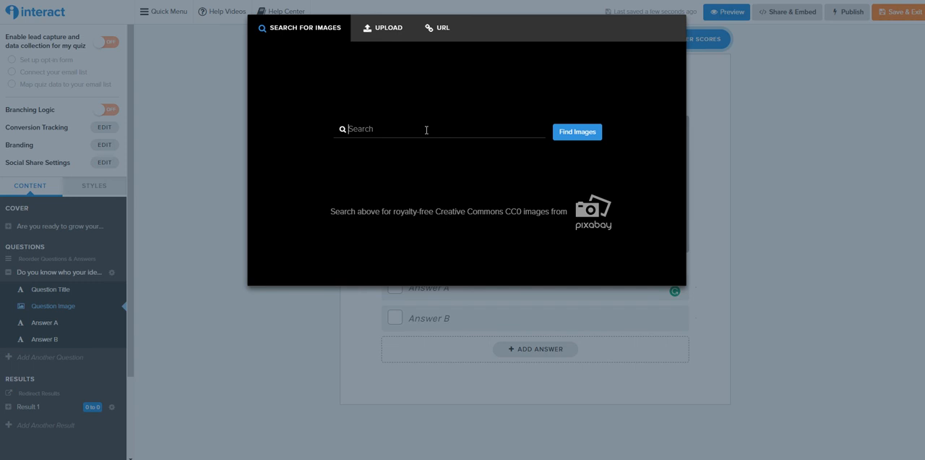
{"action": "type", "text": "lieient"}
{"action": "key", "text": "Return"}
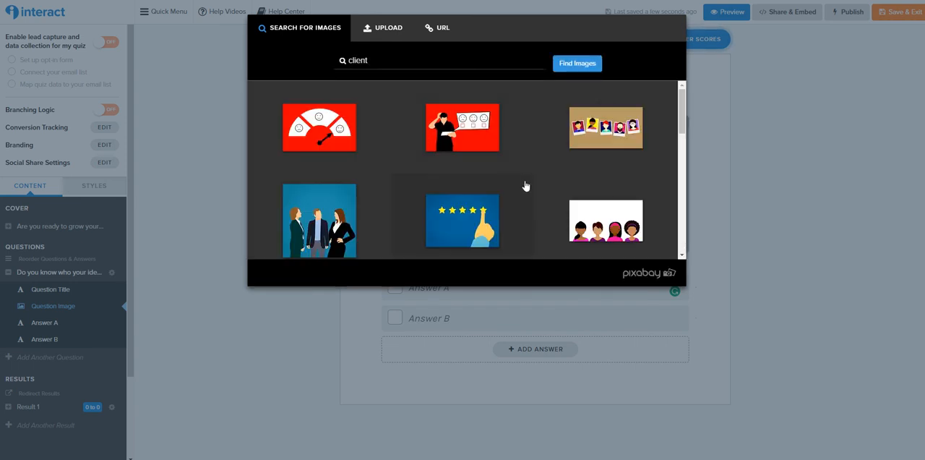
{"action": "left_click", "coordinate": [347, 239]}
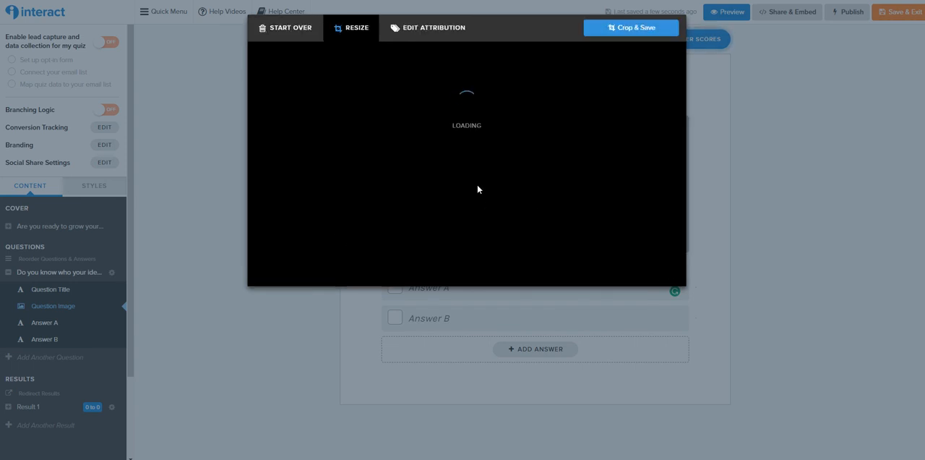
{"action": "left_click", "coordinate": [619, 272]}
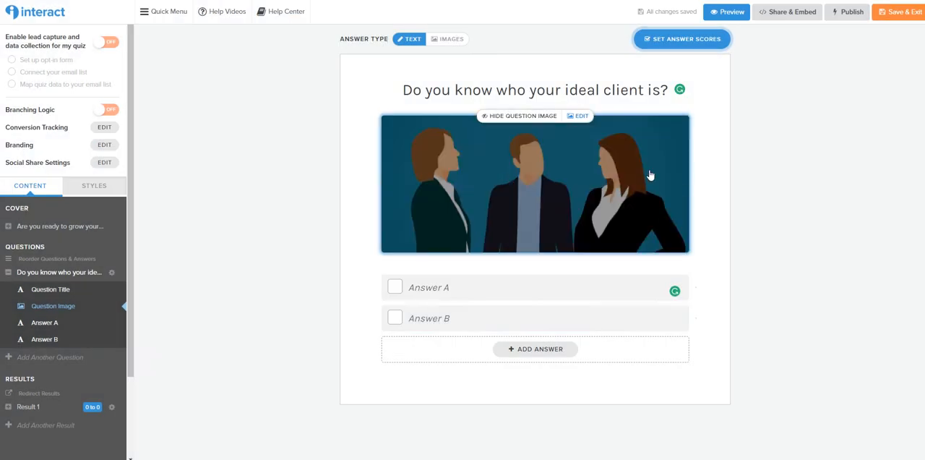
Set the first question's first two answers to "Yes, absolutely!" and "Kind of - I'm working on it"
{"action": "left_click", "coordinate": [498, 289]}
{"action": "type", "text": "Yes, absoluteyl"}
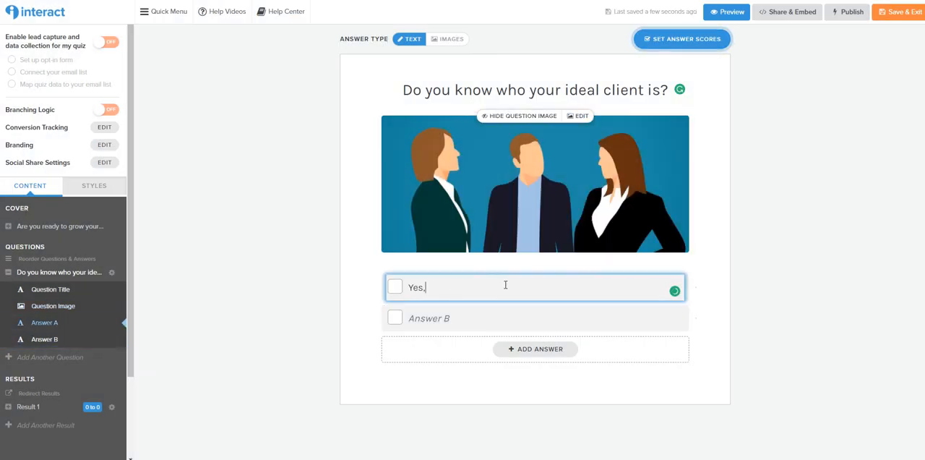
{"action": "key", "text": "BackSpace"}
{"action": "key", "text": "BackSpace"}
{"action": "type", "text": "ly!"}
{"action": "left_click", "coordinate": [508, 315]}
{"action": "type", "text": "K"}
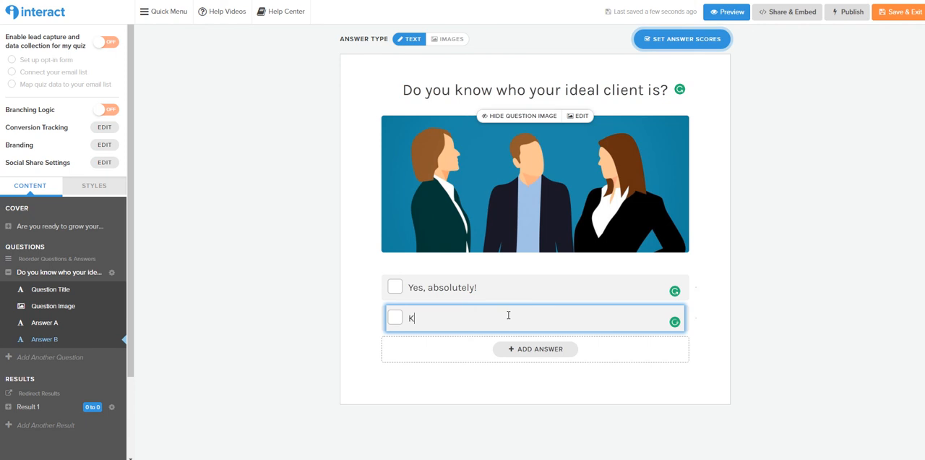
{"action": "type", "text": "ind of - I'm working on it"}
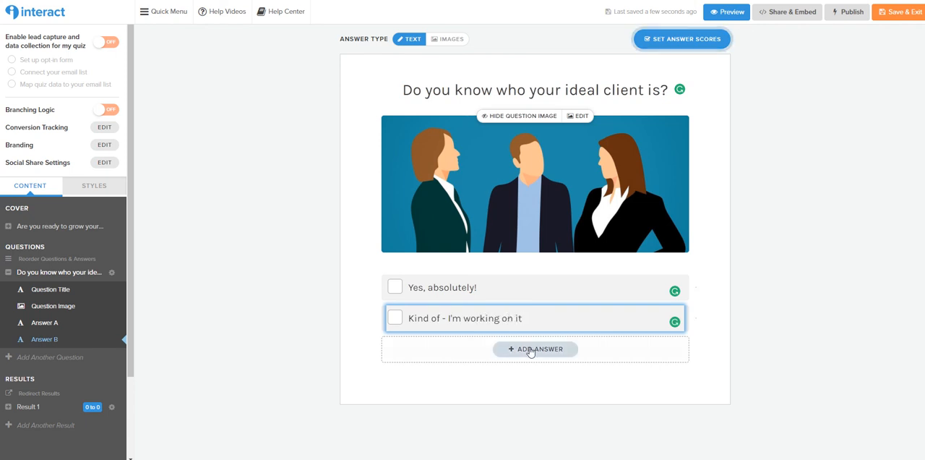
Add a third answer to the first question reading "Nope, no idea"
{"action": "left_click", "coordinate": [530, 350]}
{"action": "left_click", "coordinate": [525, 344]}
{"action": "type", "text": "Nope, no"}
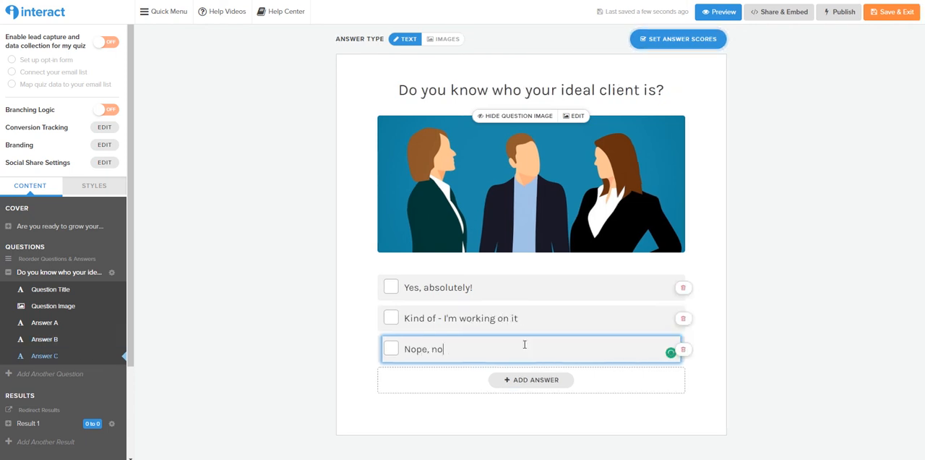
{"action": "type", "text": " idea"}
{"action": "left_click", "coordinate": [755, 179]}
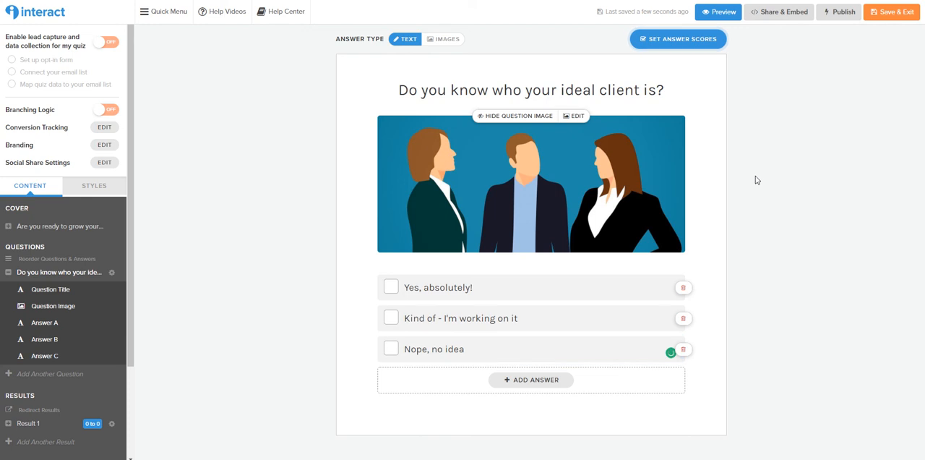
Set the score of the first question's answer "Yes, absolutely!" to 100 and save the answer scores
{"action": "left_click", "coordinate": [661, 40]}
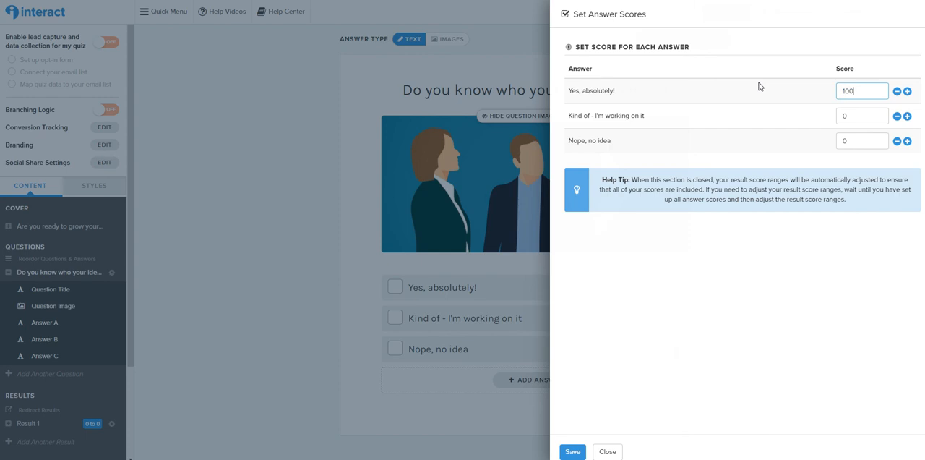
{"action": "key", "text": "Tab"}
{"action": "left_click", "coordinate": [769, 297]}
{"action": "left_click", "coordinate": [572, 451]}
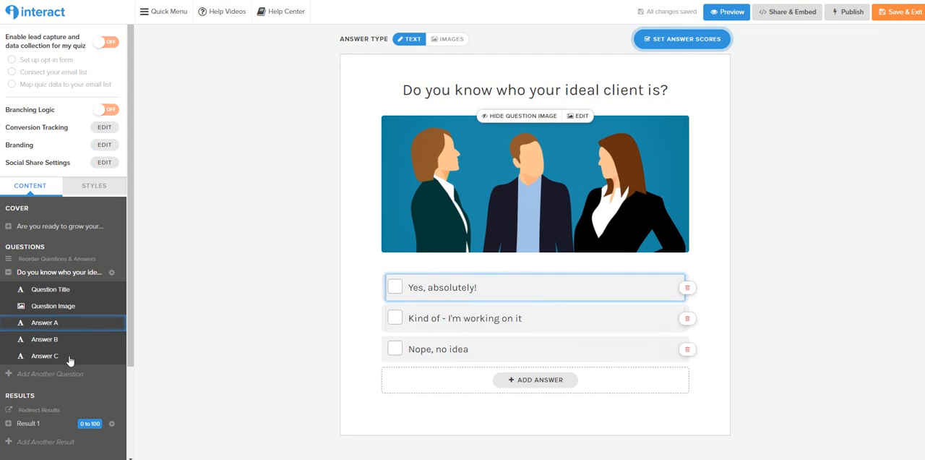
Add a second question titled "Do you know where your ideal clients are?"
{"action": "left_click", "coordinate": [52, 374]}
{"action": "left_click", "coordinate": [542, 90]}
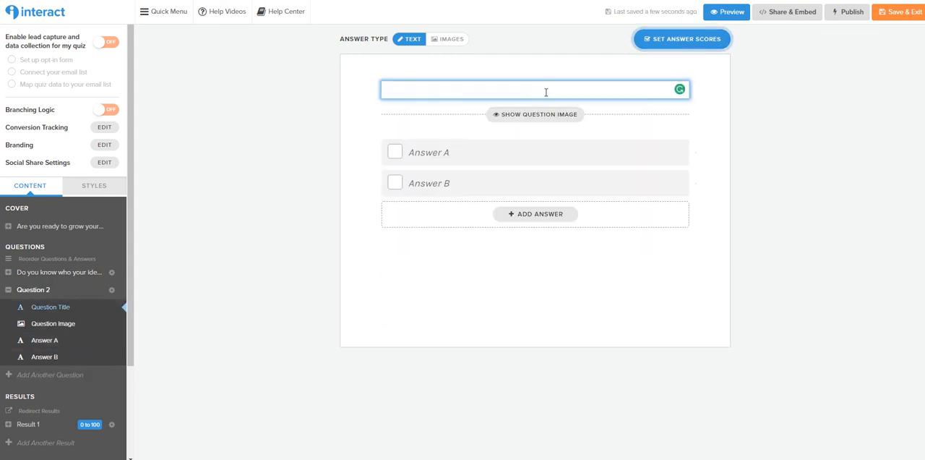
{"action": "type", "text": "Do you know where"}
{"action": "type", "text": "dea"}
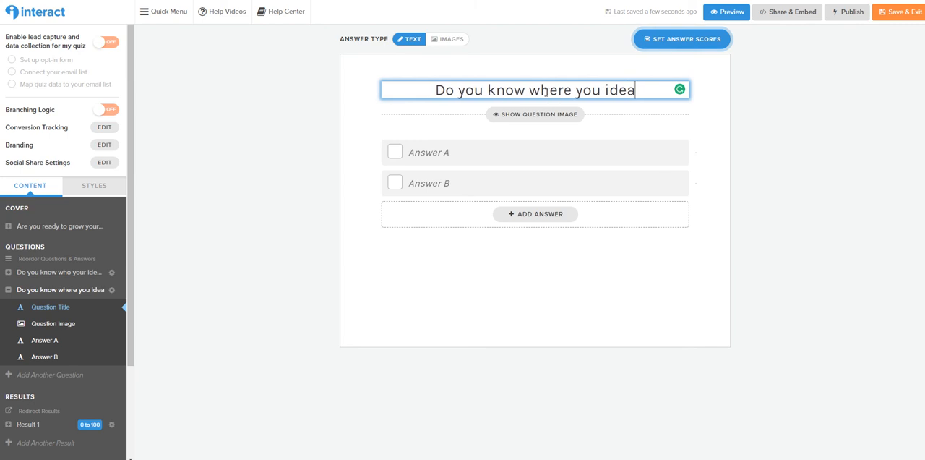
{"action": "key", "text": "BackSpace"}
{"action": "key", "text": "BackSpace"}
{"action": "key", "text": "BackSpace"}
{"action": "key", "text": "BackSpace"}
{"action": "key", "text": "BackSpace"}
{"action": "type", "text": "r ideal clients a"}
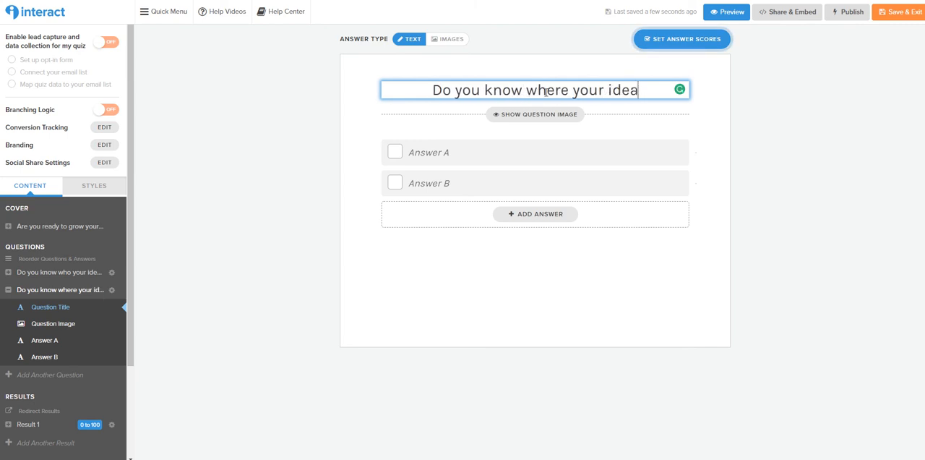
{"action": "type", "text": "re"}
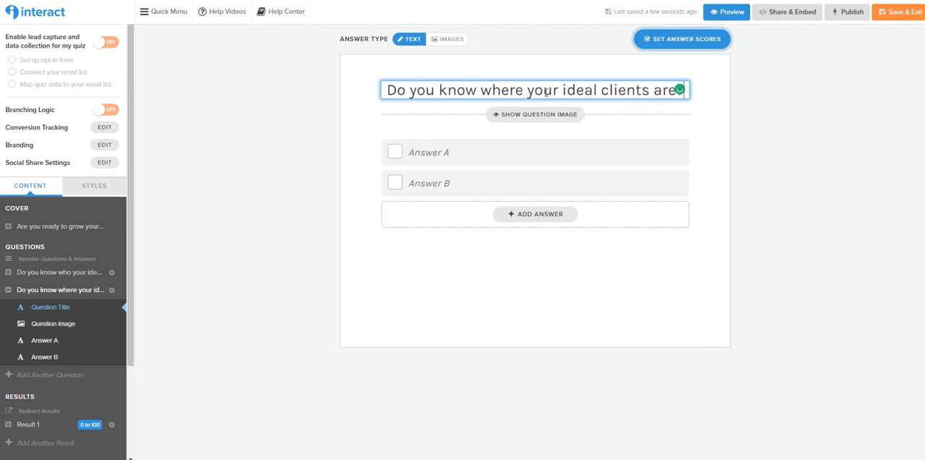
Show the second question's image, search for "business" and use the cropped photo of hands holding a tablet with charts
{"action": "left_click", "coordinate": [522, 116]}
{"action": "left_click", "coordinate": [524, 187]}
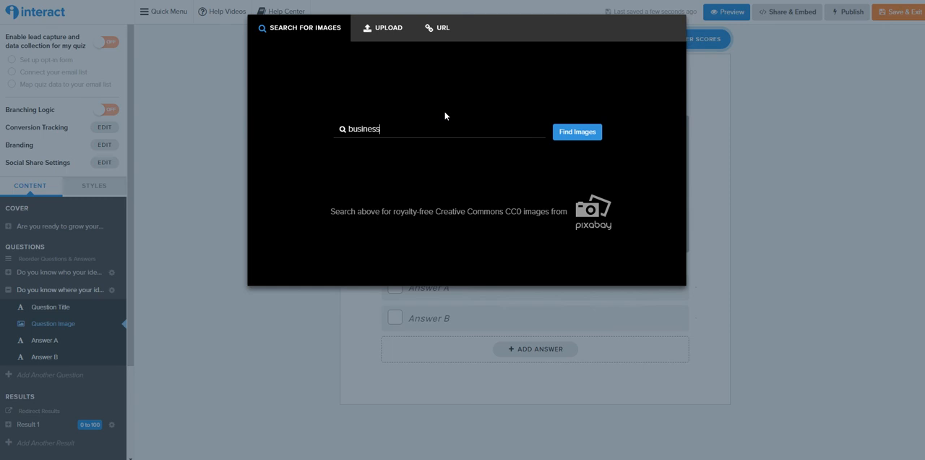
{"action": "left_click", "coordinate": [589, 133]}
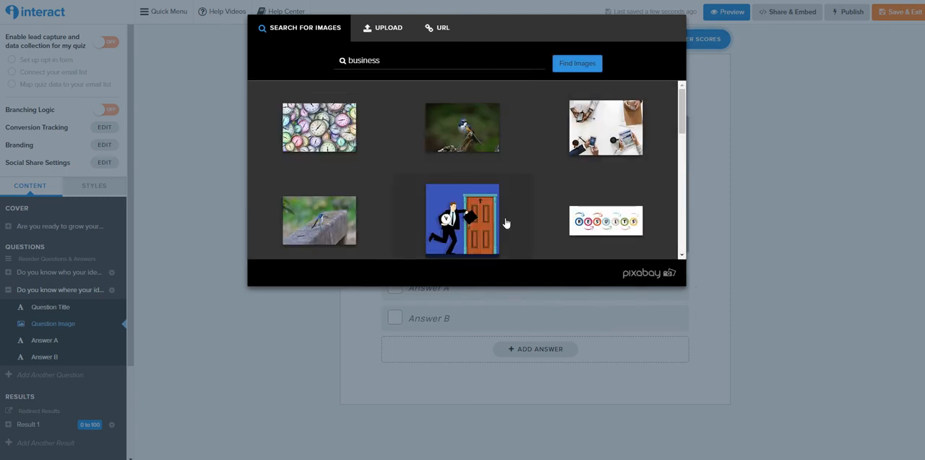
{"action": "scroll", "coordinate": [583, 227], "scroll_direction": "down", "scroll_amount": 1}
{"action": "scroll", "coordinate": [582, 226], "scroll_direction": "down", "scroll_amount": 1}
{"action": "left_click", "coordinate": [351, 217]}
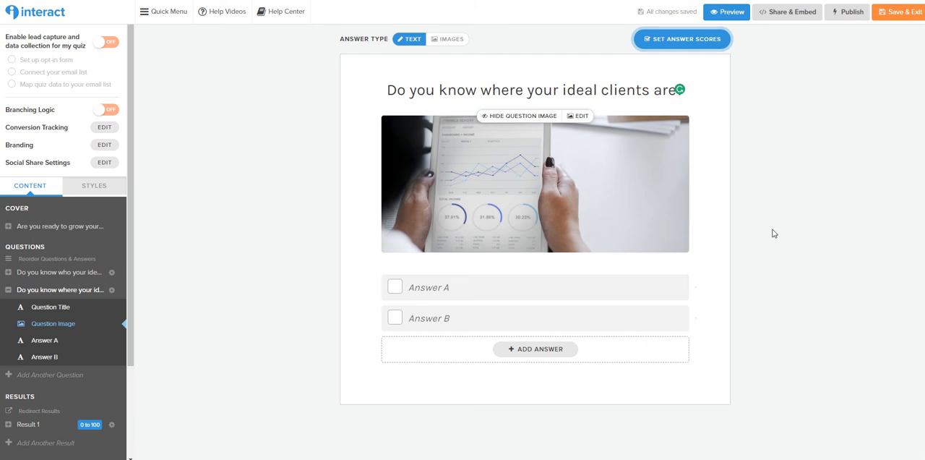
Set the second question's first answer to "Yes, absolutely!"
{"action": "left_click", "coordinate": [623, 284]}
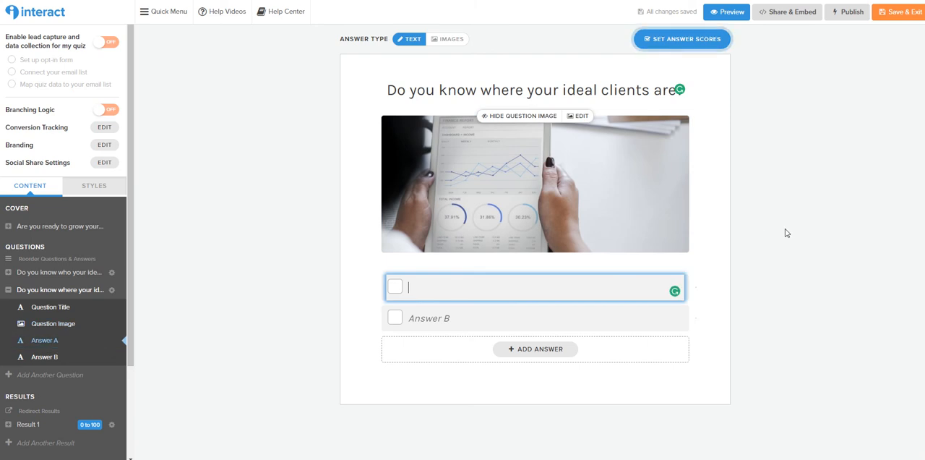
{"action": "type", "text": "Yes, absolutel"}
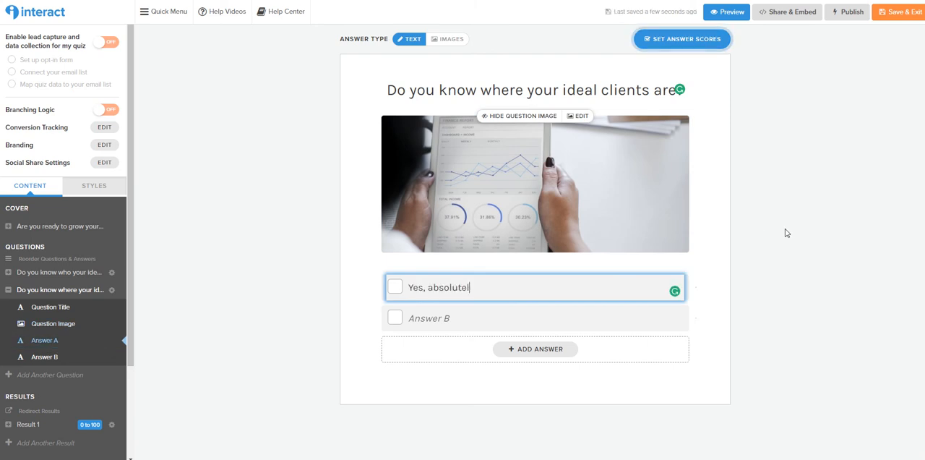
{"action": "type", "text": "y!"}
Set the second question's second answer to "Kind of - I'm working on it" and add a third answer, "Nope, no idea"
{"action": "left_click", "coordinate": [644, 316]}
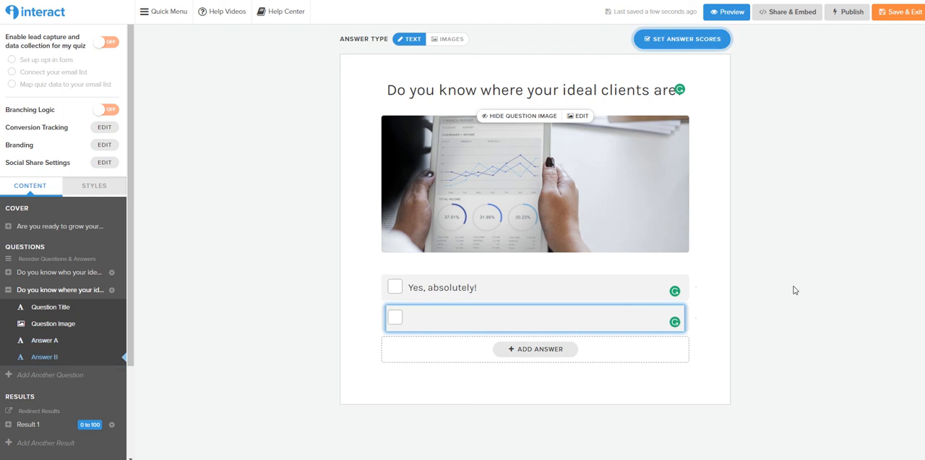
{"action": "type", "text": "Kind -"}
{"action": "type", "text": "f - i"}
{"action": "type", "text": "'m working on"}
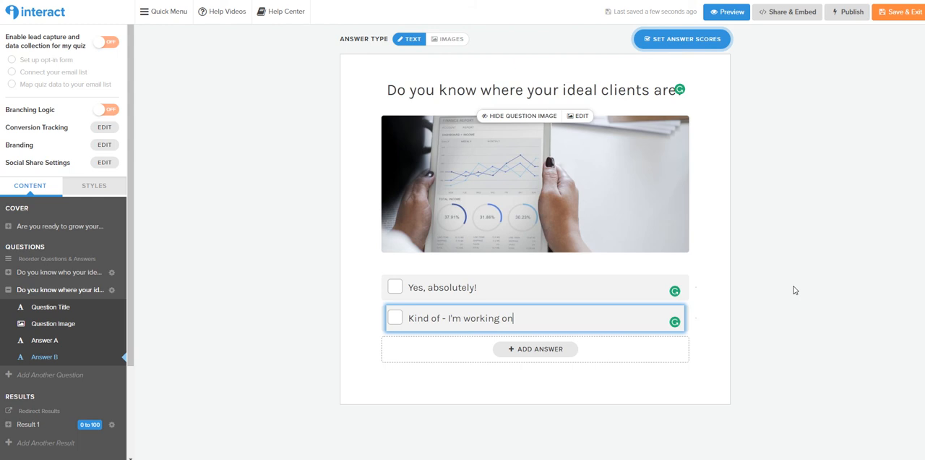
{"action": "type", "text": " it"}
{"action": "key", "text": "Return"}
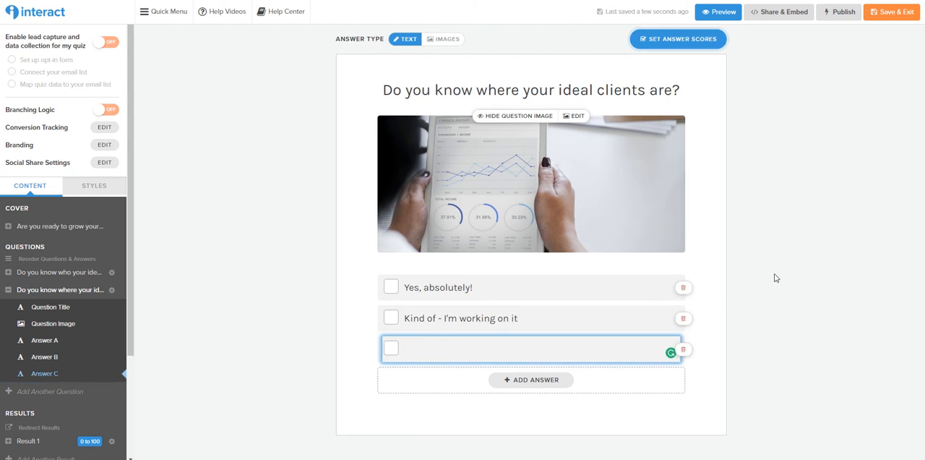
{"action": "type", "text": "Nope, no idea"}
Score the second question's answers 100 for "Yes, absolutely!" and 50 for "Kind of - I'm working on it", and save the scores
{"action": "left_click", "coordinate": [678, 39]}
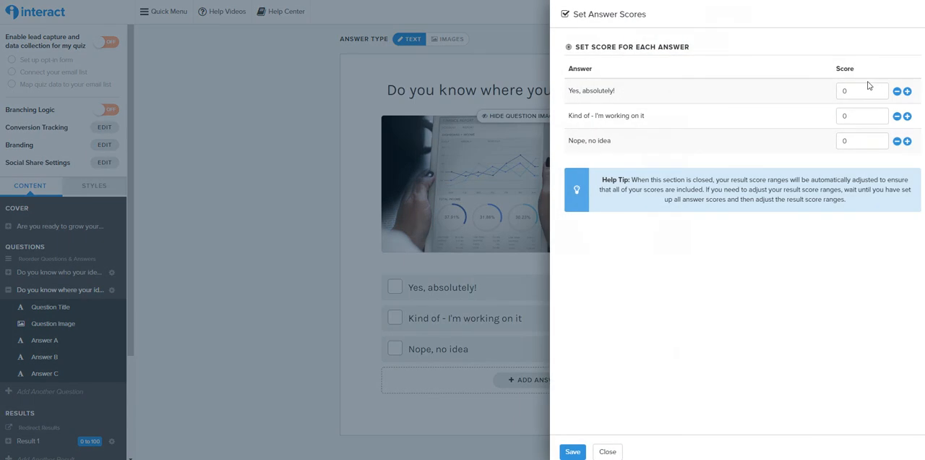
{"action": "key", "text": "Tab"}
{"action": "type", "text": "50"}
{"action": "left_click", "coordinate": [573, 452]}
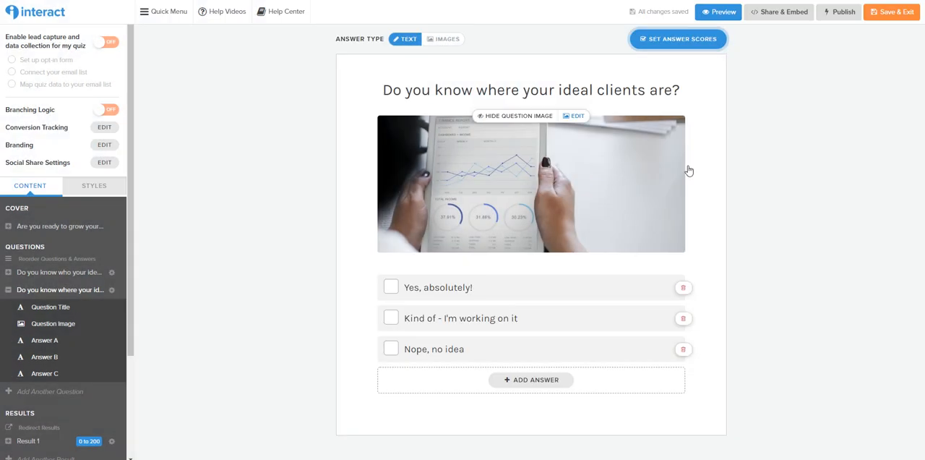
Try the image answer type on the second question and return it to text answers
{"action": "left_click", "coordinate": [448, 40]}
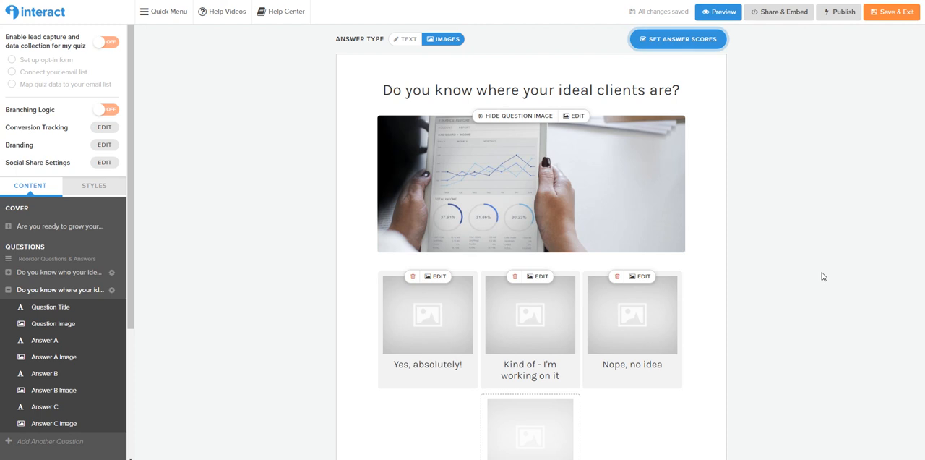
{"action": "left_click", "coordinate": [404, 39]}
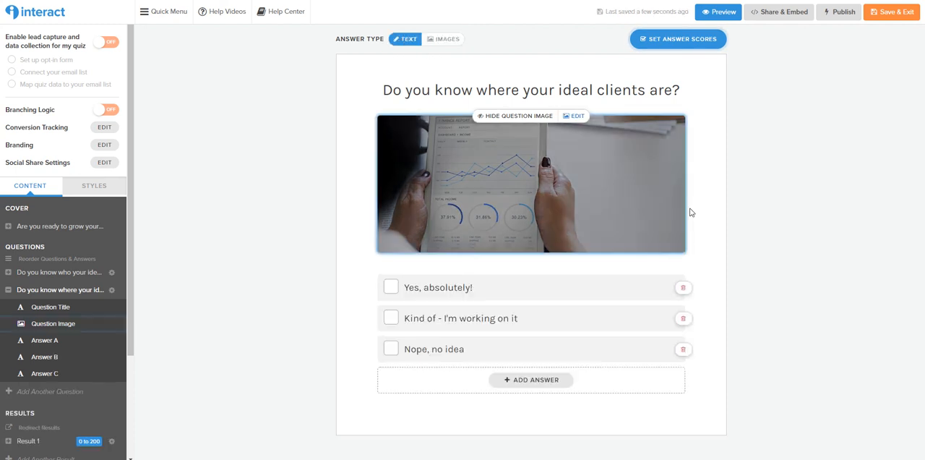
Add a third question titled "What is your main goal for you business?"
{"action": "left_click", "coordinate": [50, 391]}
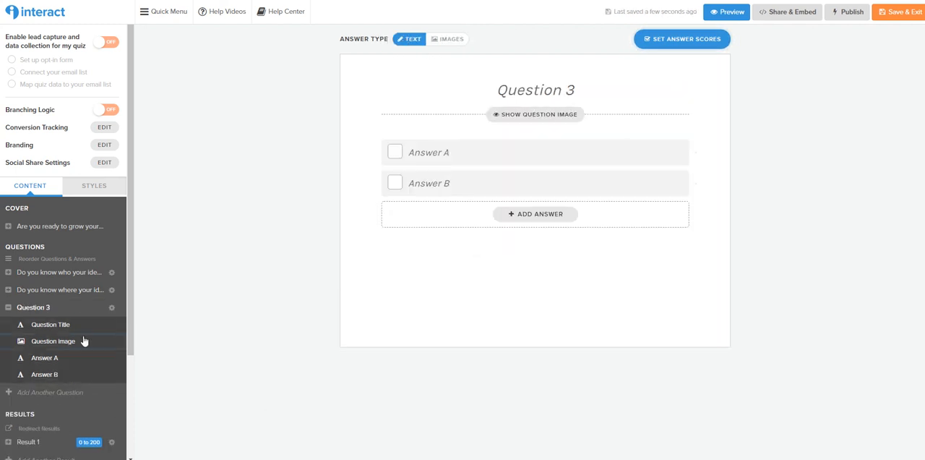
{"action": "left_click", "coordinate": [513, 91]}
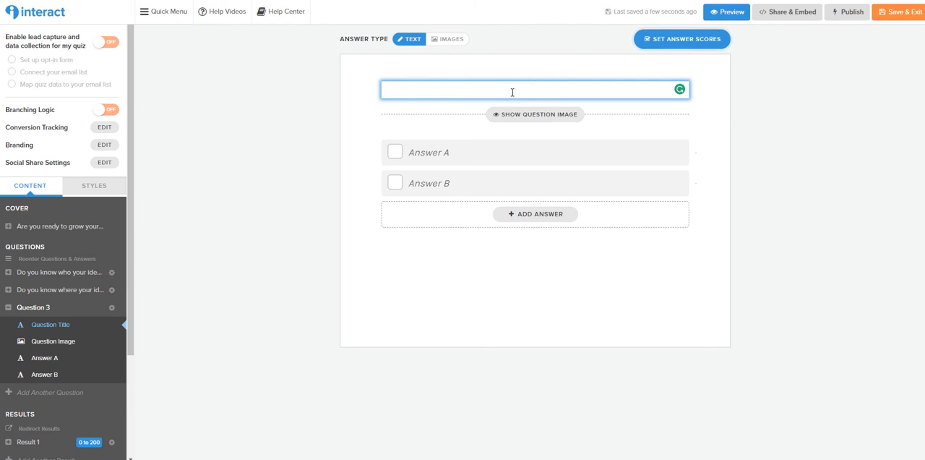
{"action": "type", "text": "What is your mai"}
{"action": "type", "text": "n goal fo"}
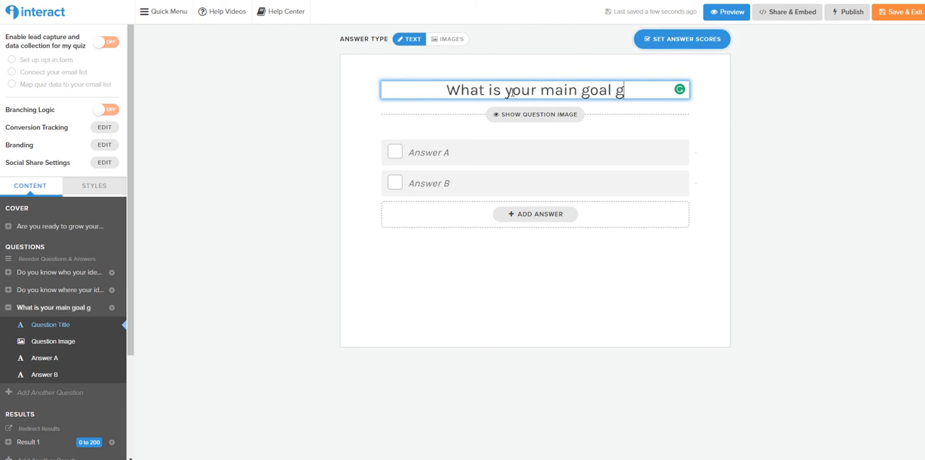
{"action": "type", "text": "r you business"}
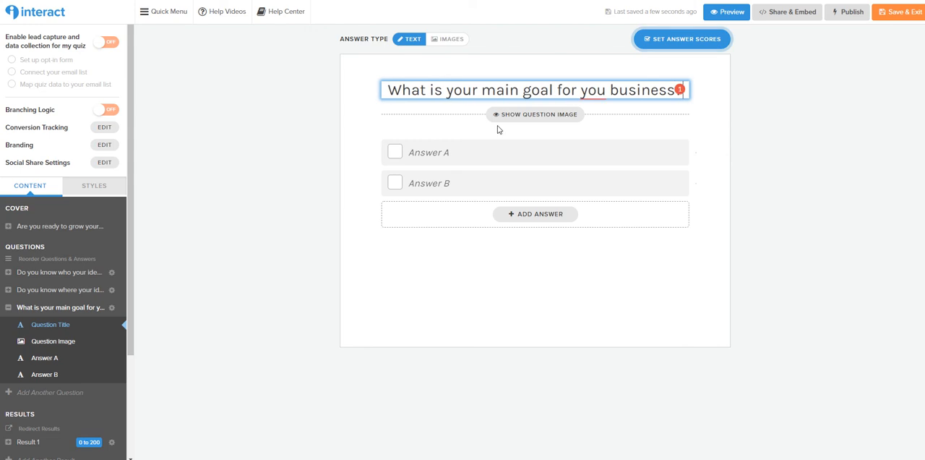
Add a question image to the third question by searching for "business", choosing the RESULTS graphic, and cropping and saving it
{"action": "left_click", "coordinate": [535, 116]}
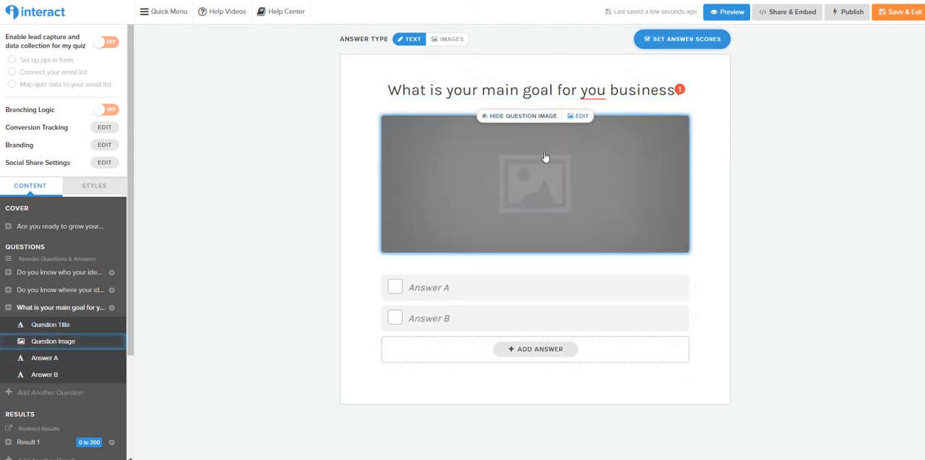
{"action": "left_click", "coordinate": [545, 159]}
{"action": "type", "text": "business"}
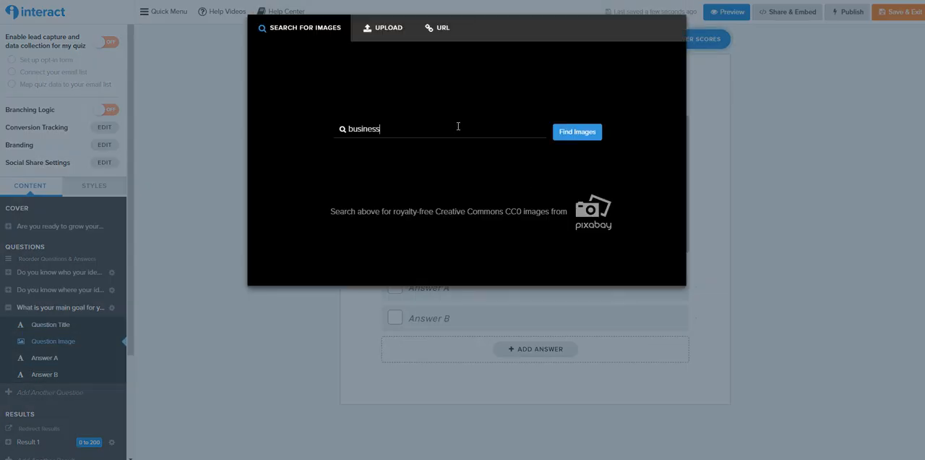
{"action": "key", "text": "Return"}
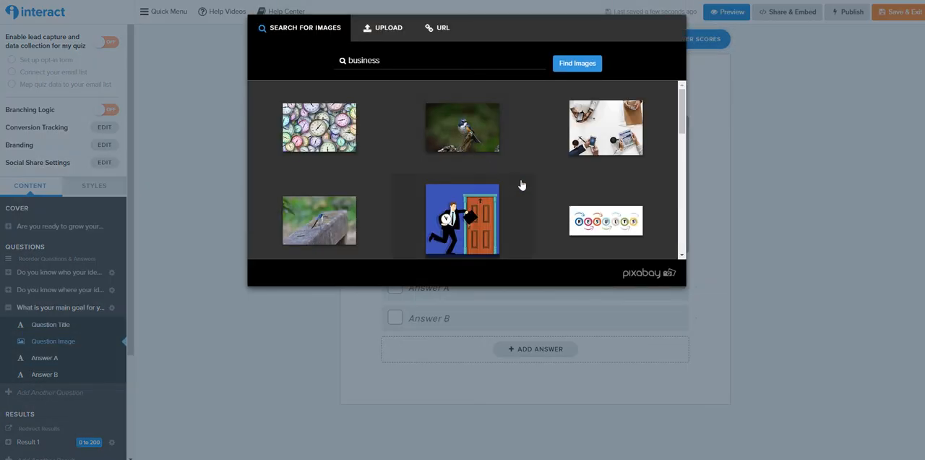
{"action": "scroll", "coordinate": [538, 185], "scroll_direction": "down", "scroll_amount": 3}
{"action": "scroll", "coordinate": [539, 182], "scroll_direction": "up", "scroll_amount": 2}
{"action": "left_click", "coordinate": [605, 173]}
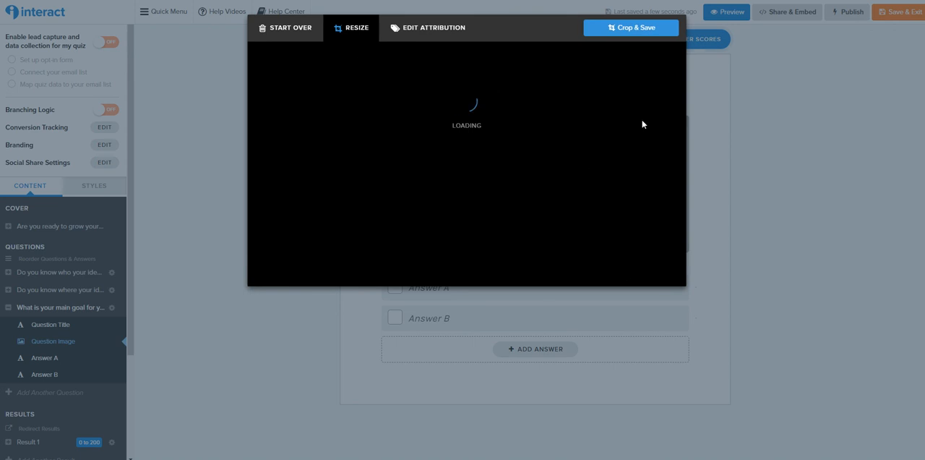
{"action": "left_click", "coordinate": [633, 29]}
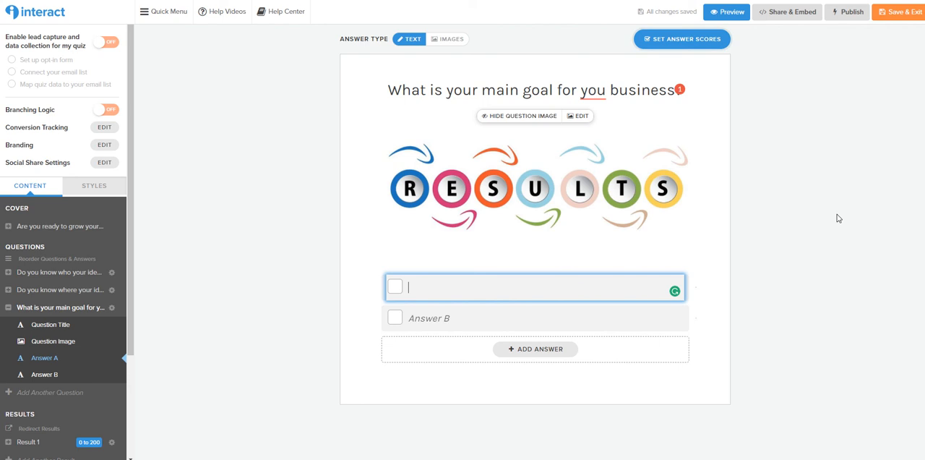
Set the third question's two answers to "Money" and "Freedom" and add a third answer, "Other"
{"action": "type", "text": "Money"}
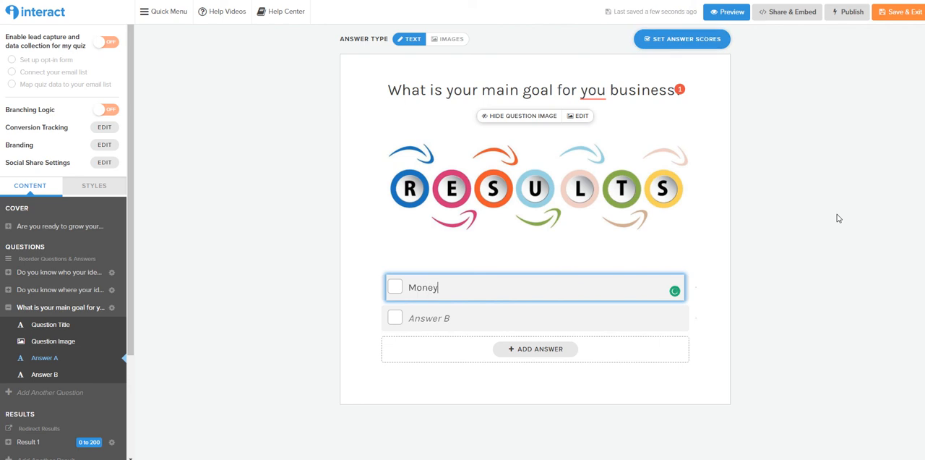
{"action": "key", "text": "Return"}
{"action": "type", "text": "Freedom"}
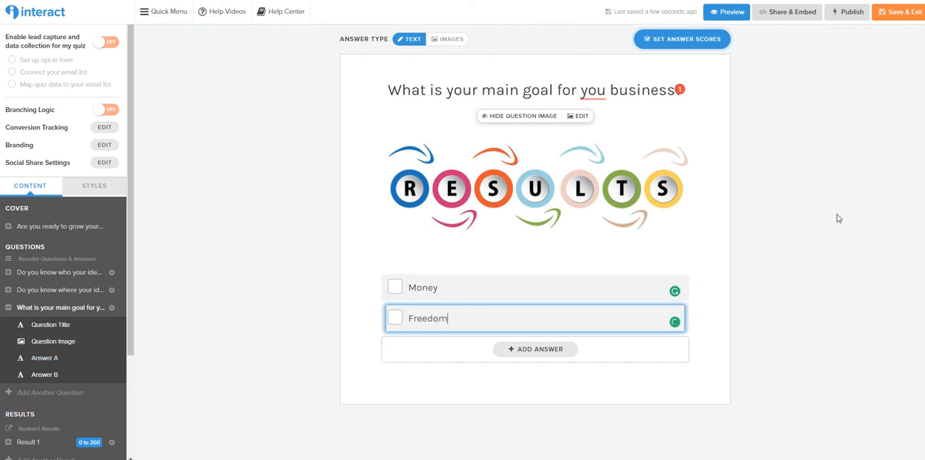
{"action": "left_click", "coordinate": [557, 349]}
{"action": "left_click", "coordinate": [550, 345]}
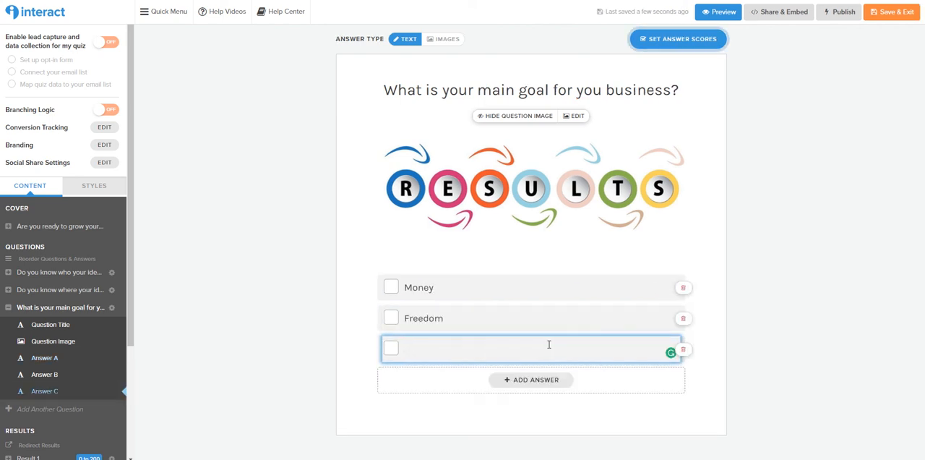
{"action": "type", "text": "Other"}
{"action": "left_click", "coordinate": [738, 105]}
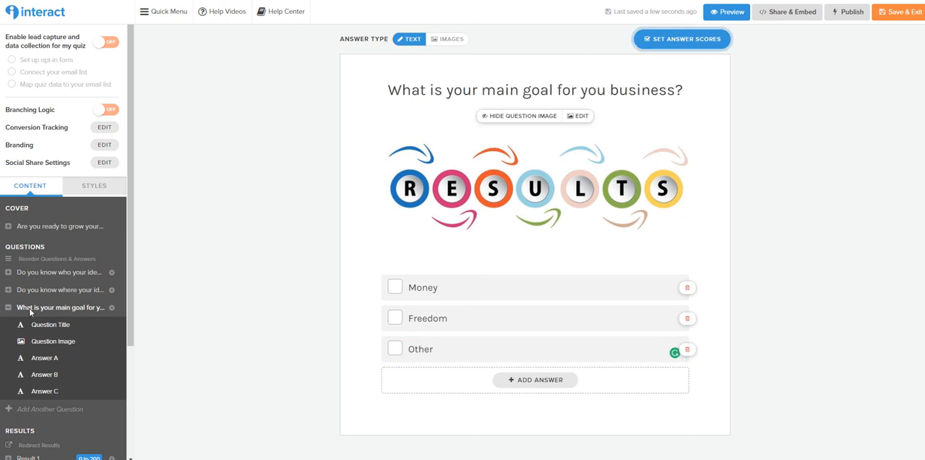
Enable branching logic, place two "Do you know who your ideal client is?" blocks, and link the upper block's "Yes, absolutely!" to the lower one
{"action": "left_click", "coordinate": [109, 110]}
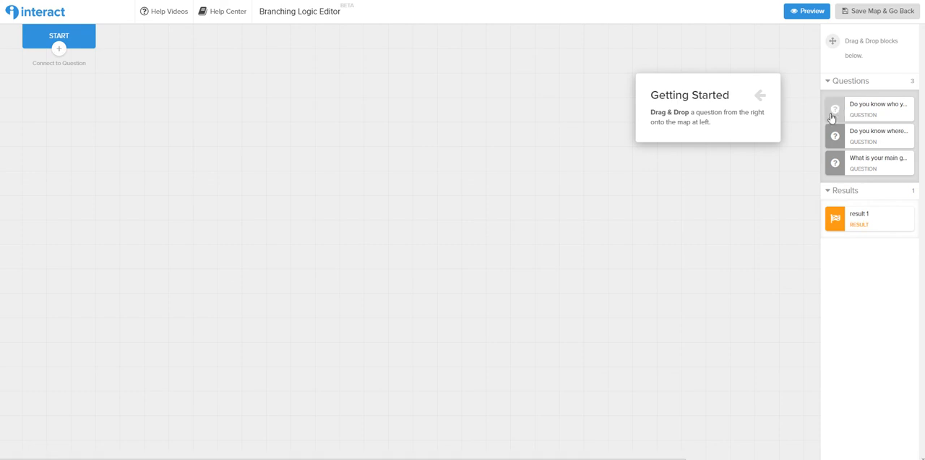
{"action": "left_click_drag", "start_coordinate": [834, 115], "coordinate": [422, 34]}
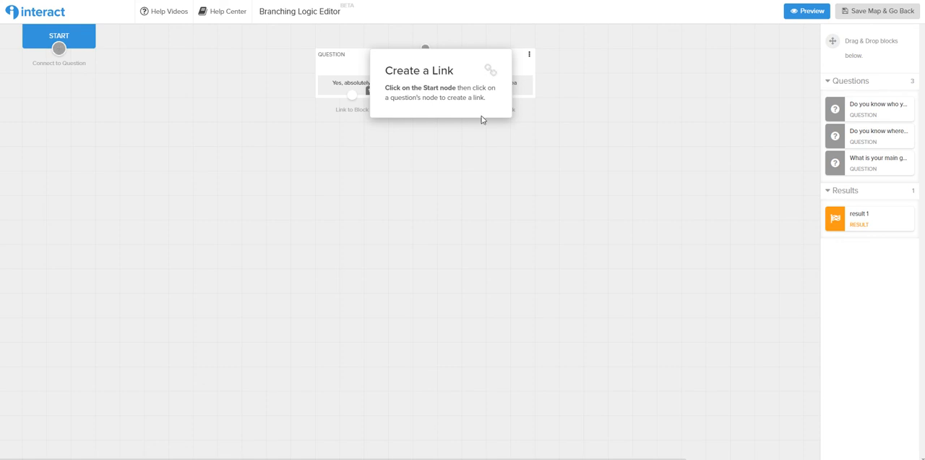
{"action": "left_click_drag", "start_coordinate": [835, 108], "coordinate": [189, 138]}
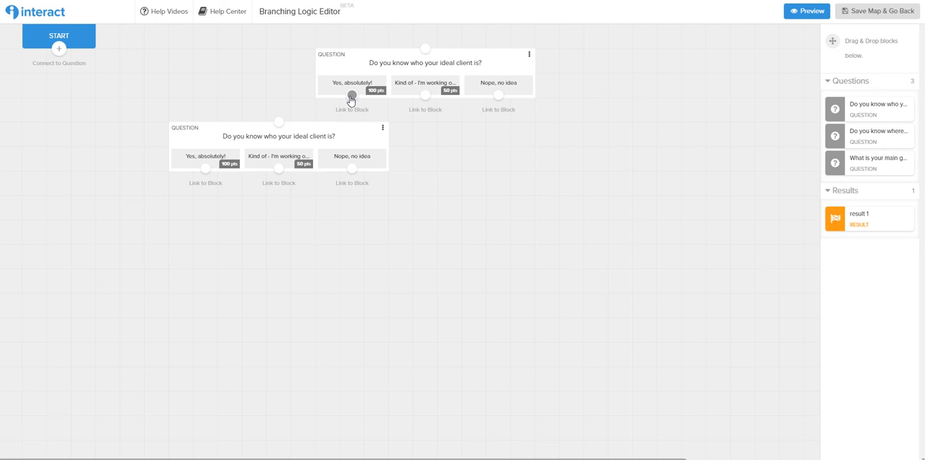
{"action": "left_click_drag", "start_coordinate": [352, 96], "coordinate": [279, 124]}
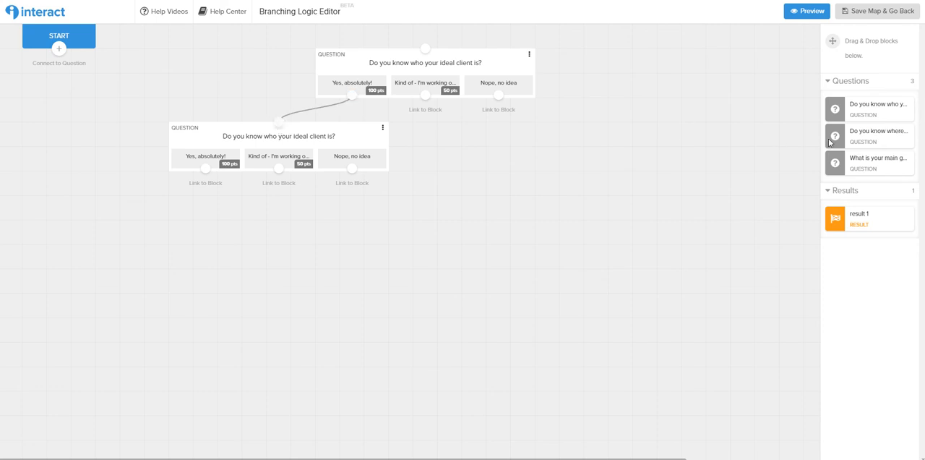
Place the main goal question on the map and link the upper block's "Kind of - I'm working on it" and "Nope, no idea" answers to it
{"action": "left_click_drag", "start_coordinate": [846, 163], "coordinate": [482, 129]}
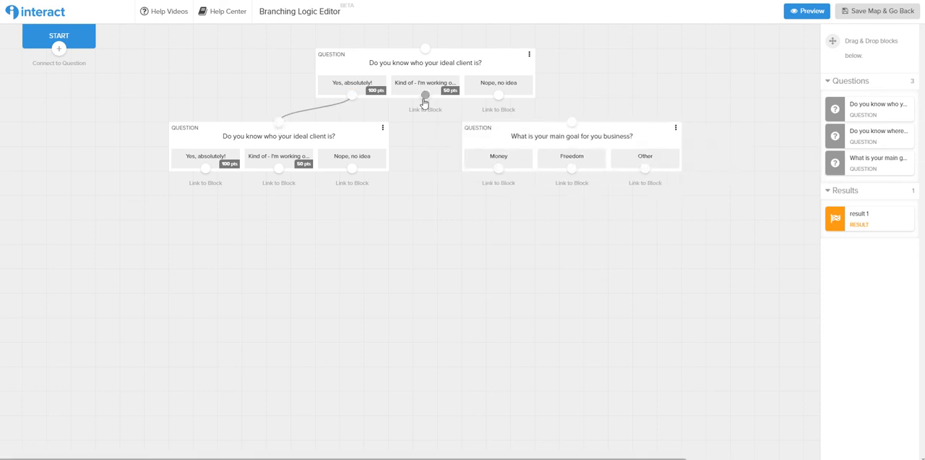
{"action": "left_click_drag", "start_coordinate": [425, 95], "coordinate": [572, 121]}
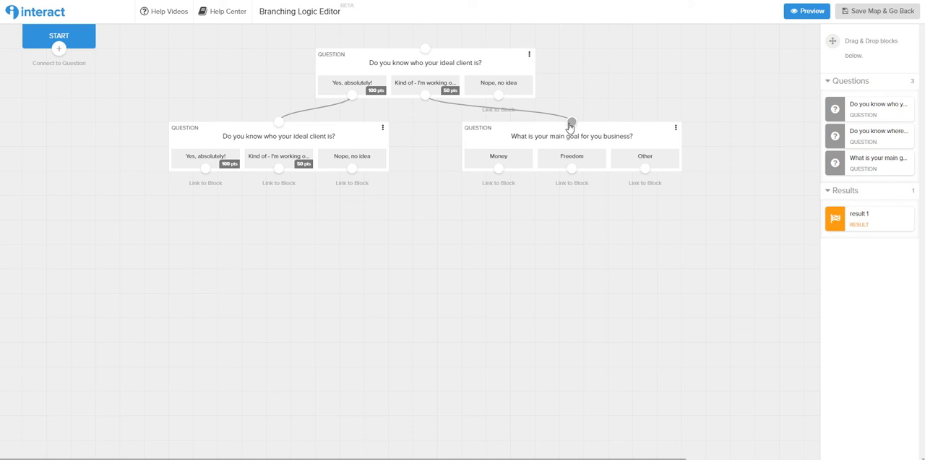
{"action": "left_click_drag", "start_coordinate": [499, 95], "coordinate": [571, 123]}
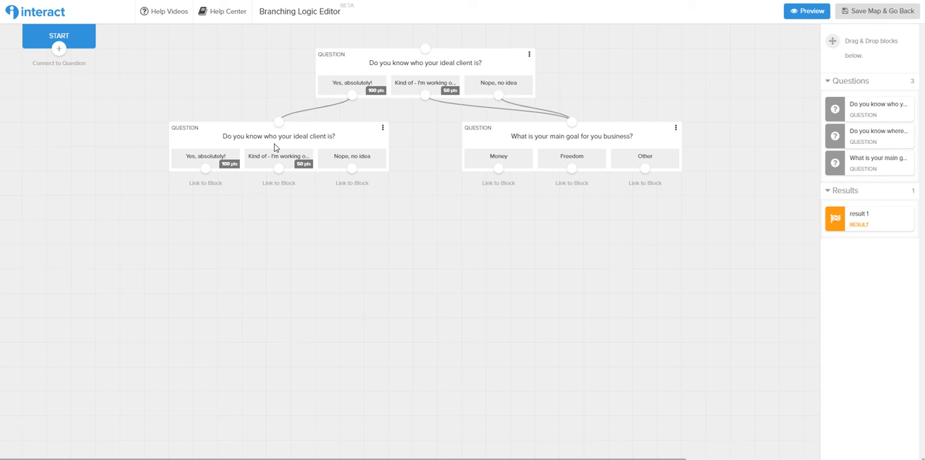
Link all three answers of the lower ideal client block to the main goal question, and connect Start to the upper block
{"action": "left_click_drag", "start_coordinate": [205, 168], "coordinate": [572, 122]}
{"action": "left_click_drag", "start_coordinate": [278, 168], "coordinate": [571, 121]}
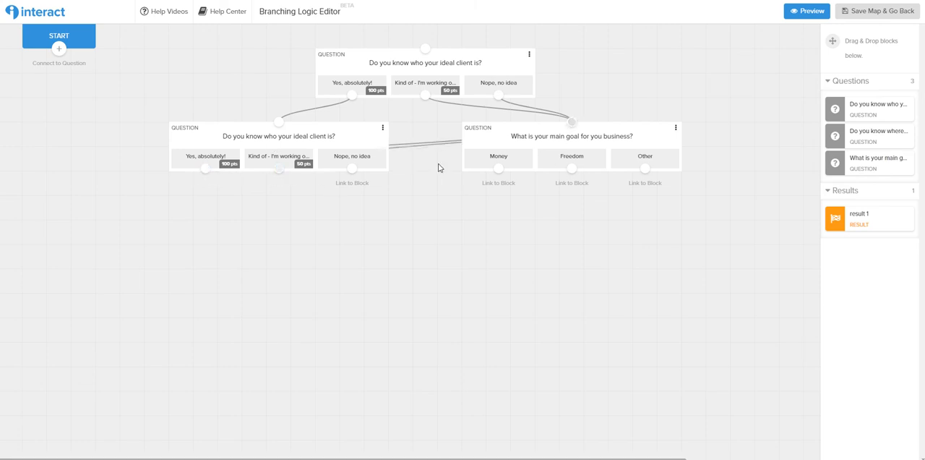
{"action": "left_click_drag", "start_coordinate": [352, 168], "coordinate": [571, 122]}
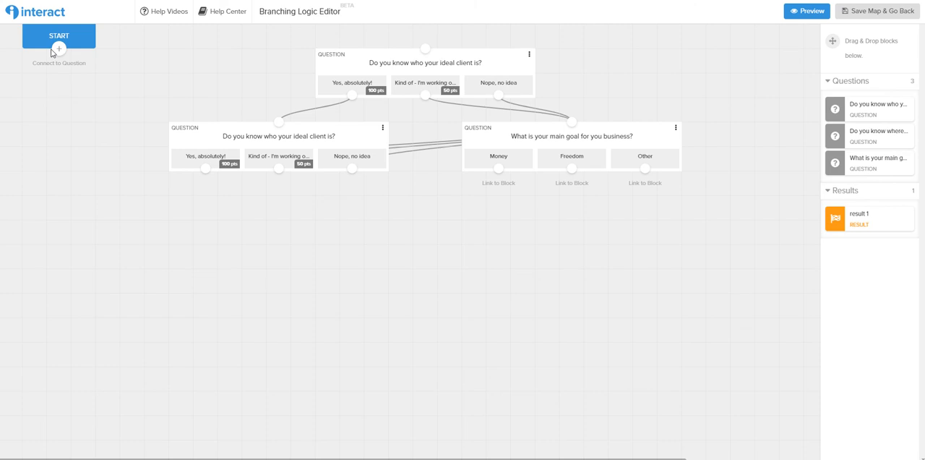
{"action": "left_click_drag", "start_coordinate": [55, 50], "coordinate": [425, 49]}
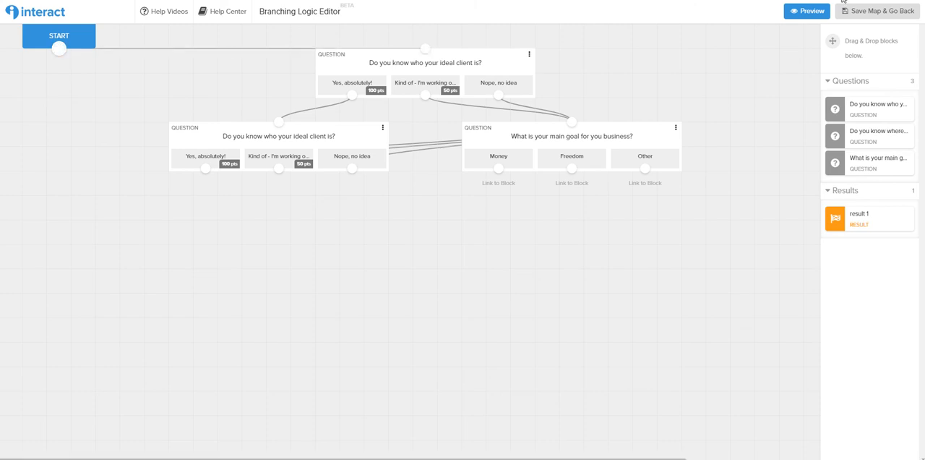
Preview the quiz along the "Yes, absolutely!" path through to the main goal question and close the preview
{"action": "left_click", "coordinate": [807, 13]}
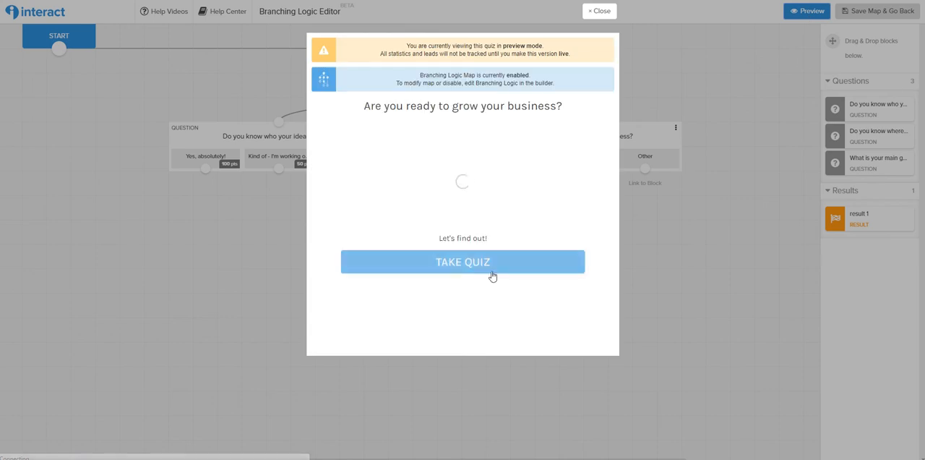
{"action": "left_click", "coordinate": [457, 267]}
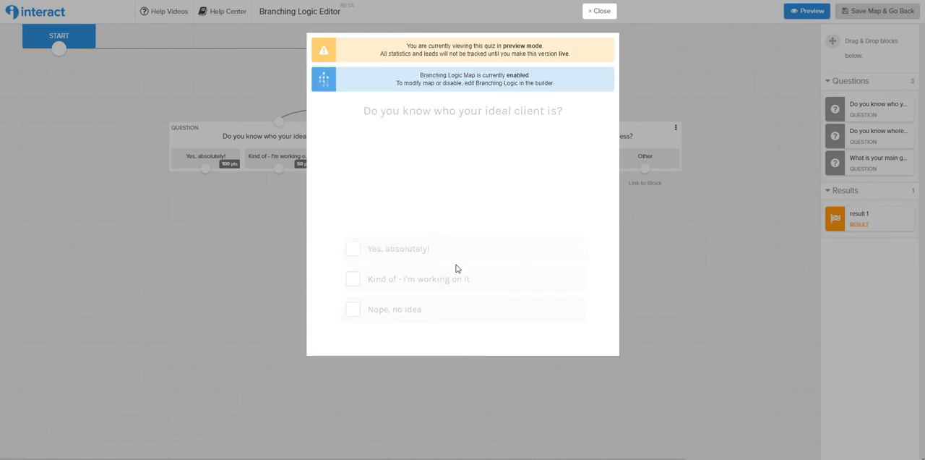
{"action": "left_click", "coordinate": [405, 254]}
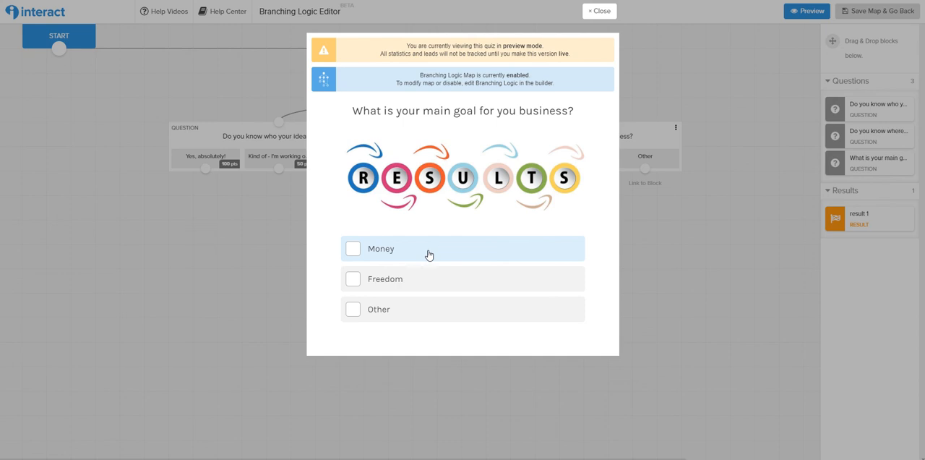
{"action": "left_click", "coordinate": [442, 255]}
{"action": "left_click", "coordinate": [624, 11]}
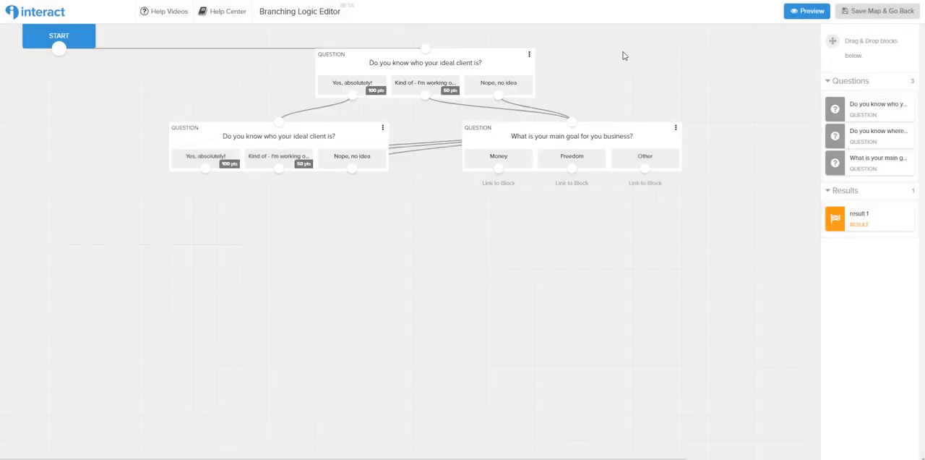
Preview the quiz with "Nope, no idea" as the first answer, close it, and save the branching map to return to the quiz builder
{"action": "left_click", "coordinate": [797, 10]}
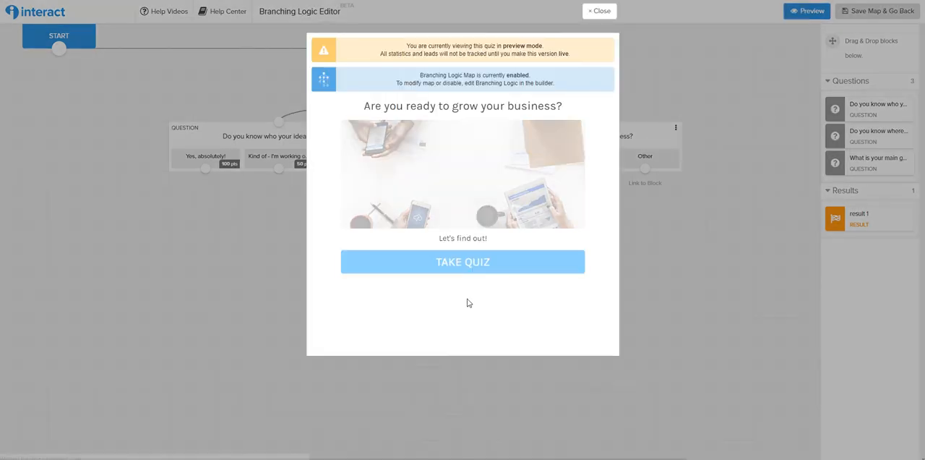
{"action": "left_click", "coordinate": [467, 261]}
{"action": "left_click", "coordinate": [445, 309]}
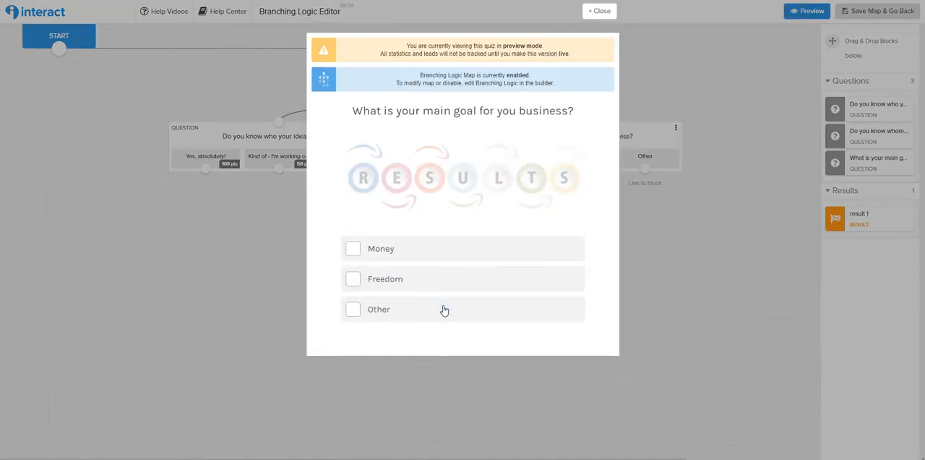
{"action": "left_click", "coordinate": [598, 13]}
{"action": "left_click", "coordinate": [876, 16]}
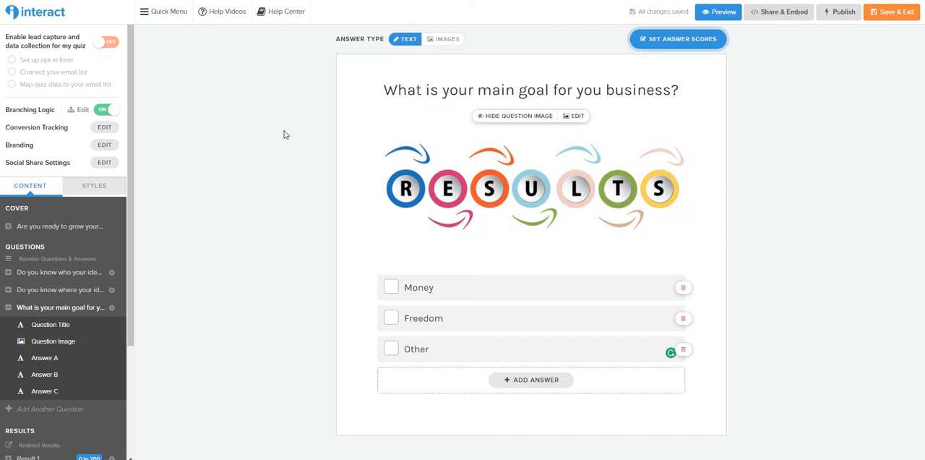
Enable lead capture and data collection for the quiz and add First Name to the opt-in form's contact fields
{"action": "left_click", "coordinate": [107, 45]}
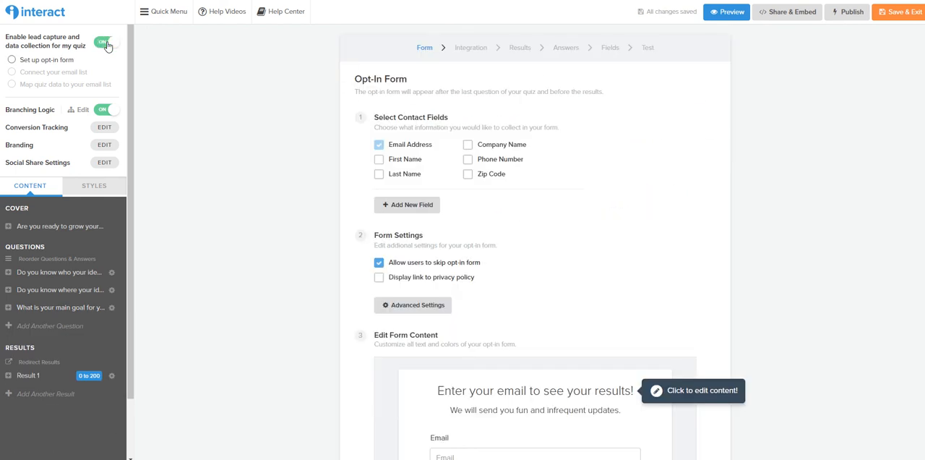
{"action": "left_click", "coordinate": [377, 165]}
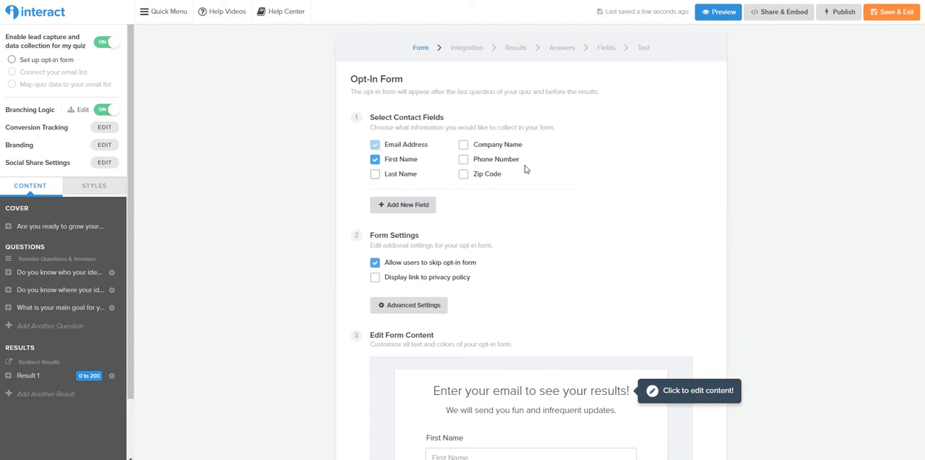
Change the opt-in form's "See My Results" button color to #8ed3ff and save it
{"action": "scroll", "coordinate": [655, 326], "scroll_direction": "down", "scroll_amount": 2}
{"action": "scroll", "coordinate": [655, 319], "scroll_direction": "down", "scroll_amount": 1}
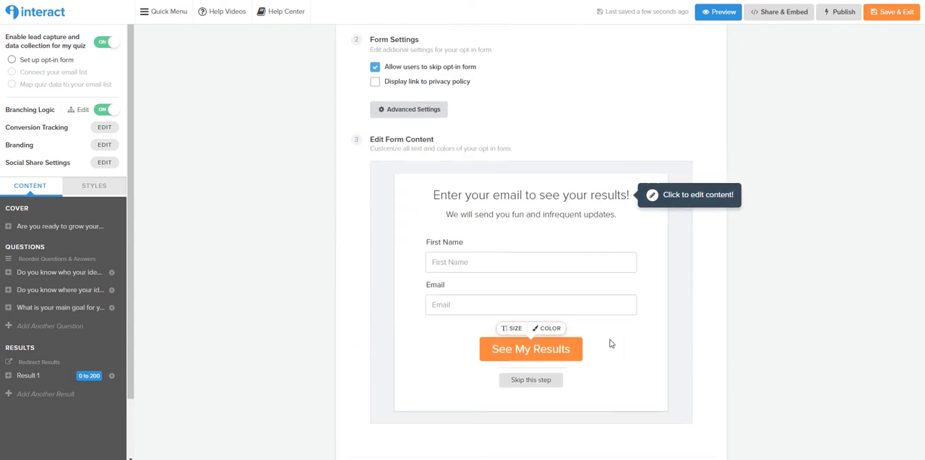
{"action": "left_click", "coordinate": [547, 328]}
{"action": "double_click", "coordinate": [572, 264]}
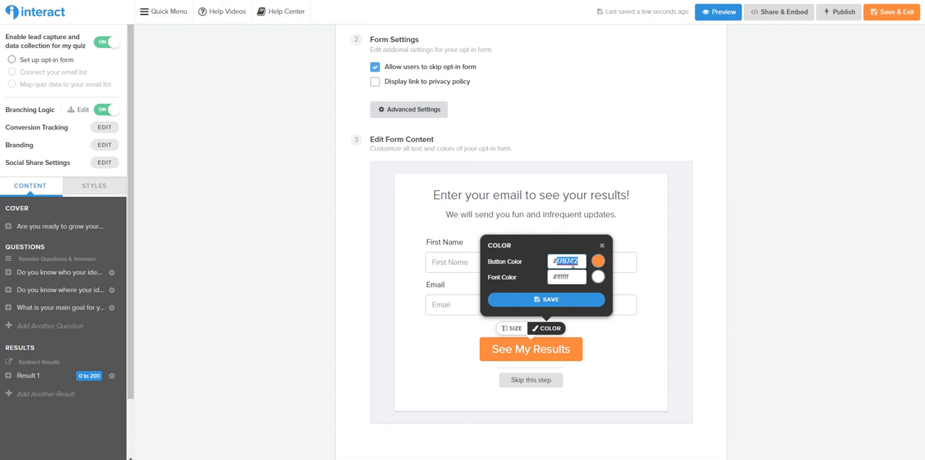
{"action": "type", "text": "8ed3ff7"}
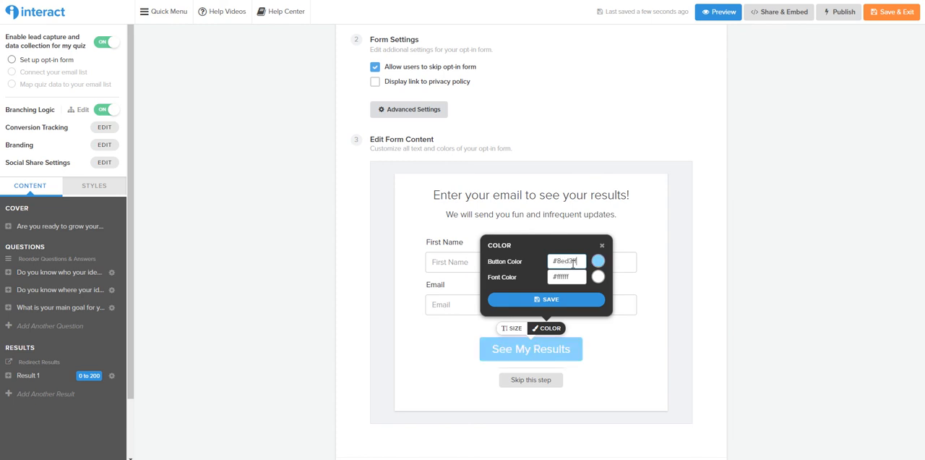
{"action": "left_click", "coordinate": [578, 300]}
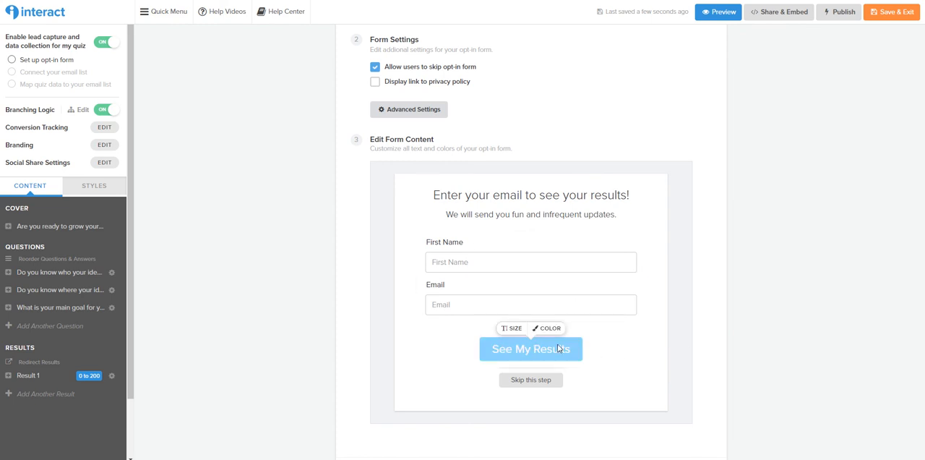
Open the opt-in form's description line for editing and review the form content and settings
{"action": "left_click", "coordinate": [514, 281]}
{"action": "scroll", "coordinate": [515, 281], "scroll_direction": "up", "scroll_amount": 1}
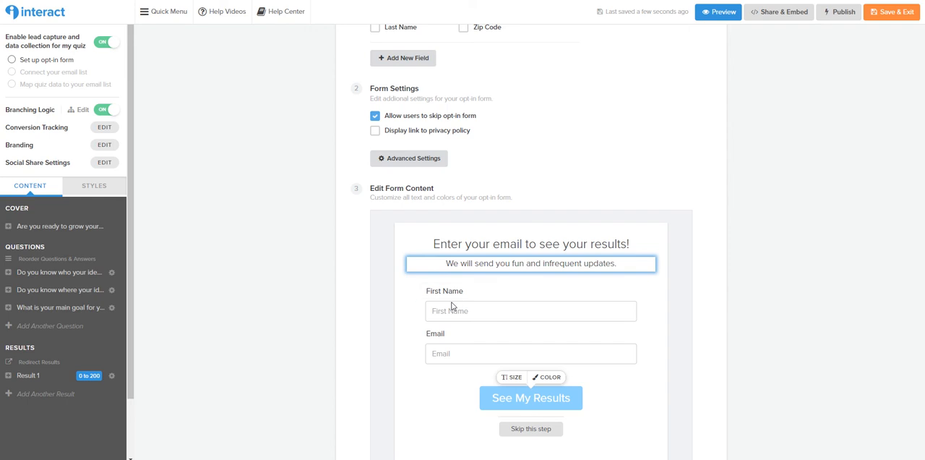
{"action": "scroll", "coordinate": [734, 304], "scroll_direction": "down", "scroll_amount": 1}
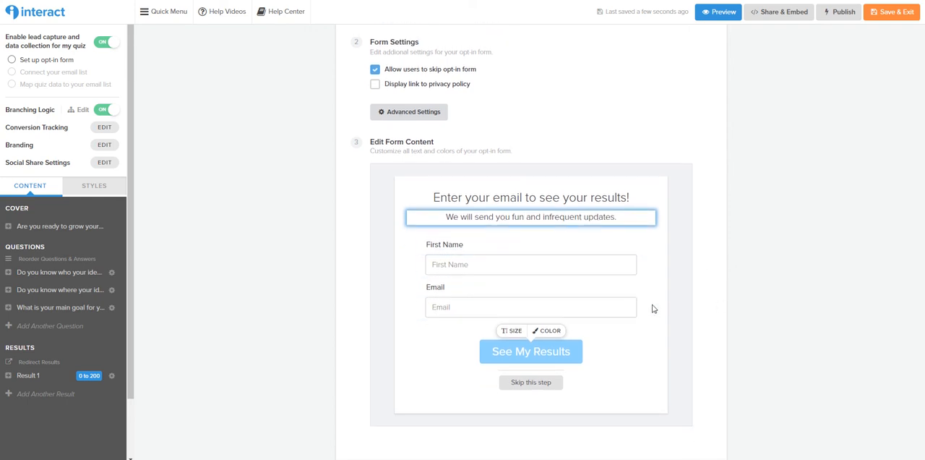
{"action": "scroll", "coordinate": [652, 308], "scroll_direction": "up", "scroll_amount": 1}
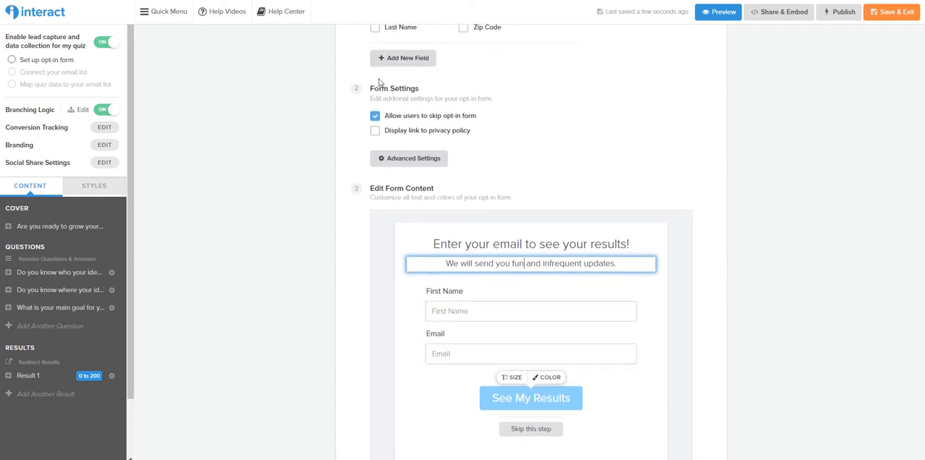
Leave skipping of the opt-in form allowed, save the form, and continue to the email marketing integration
{"action": "left_click", "coordinate": [375, 116]}
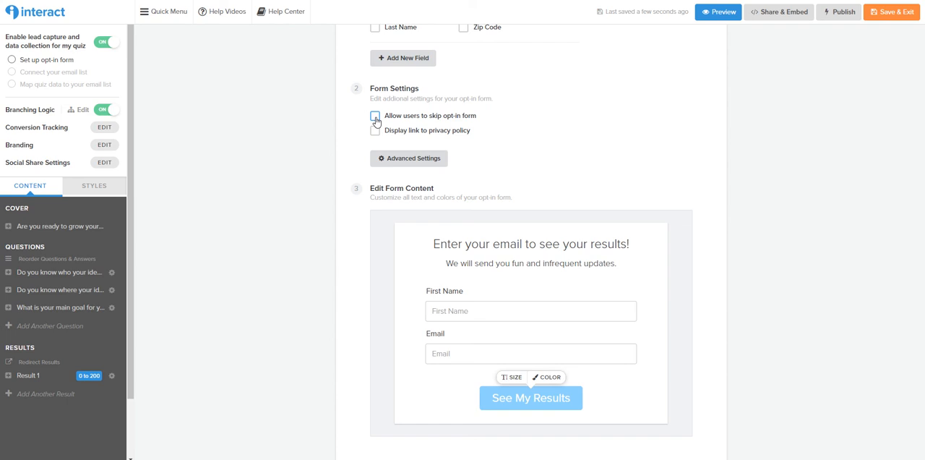
{"action": "left_click", "coordinate": [375, 116]}
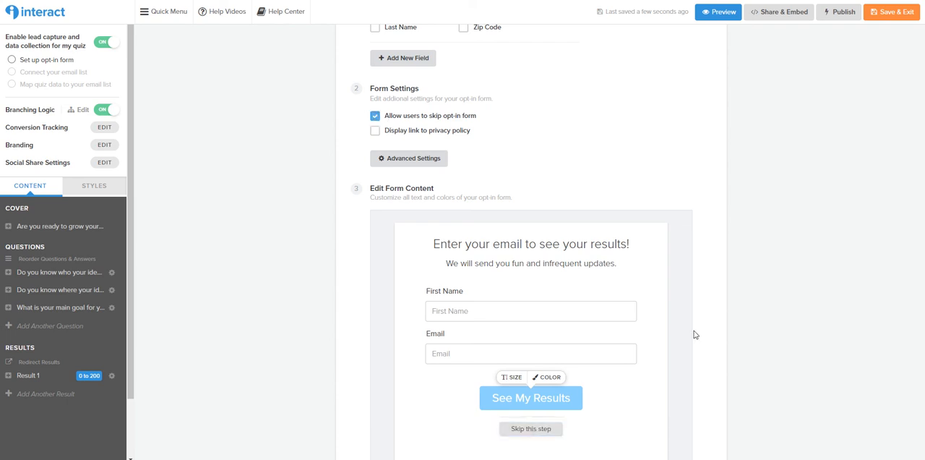
{"action": "scroll", "coordinate": [728, 206], "scroll_direction": "down", "scroll_amount": 2}
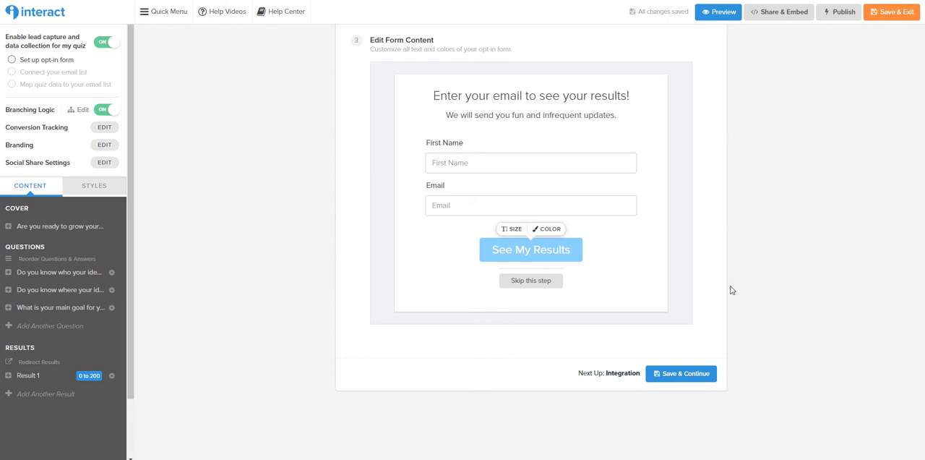
{"action": "left_click", "coordinate": [696, 382]}
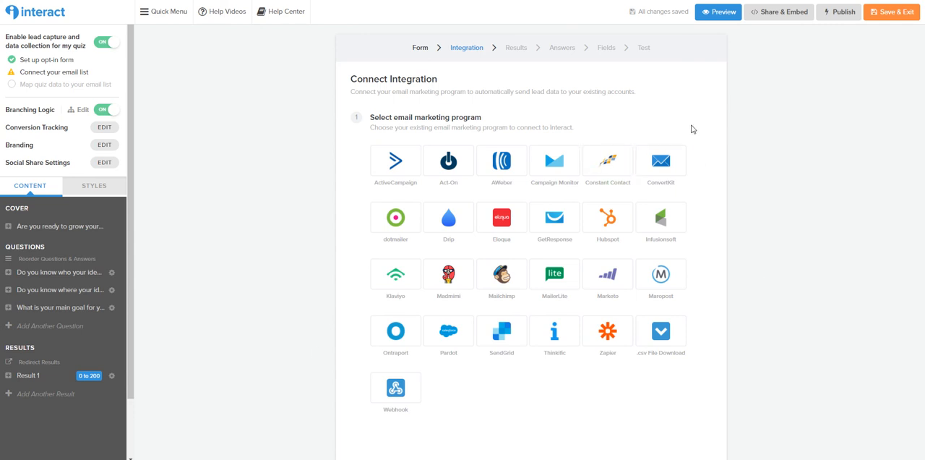
Choose ConvertKit as the email marketing program and save the results, answers and field mapping stages without adding actions
{"action": "left_click", "coordinate": [676, 167]}
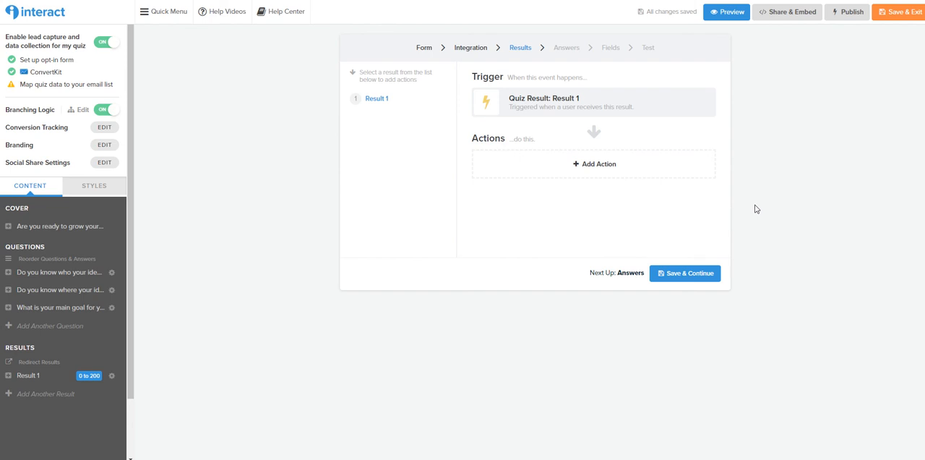
{"action": "left_click", "coordinate": [586, 175]}
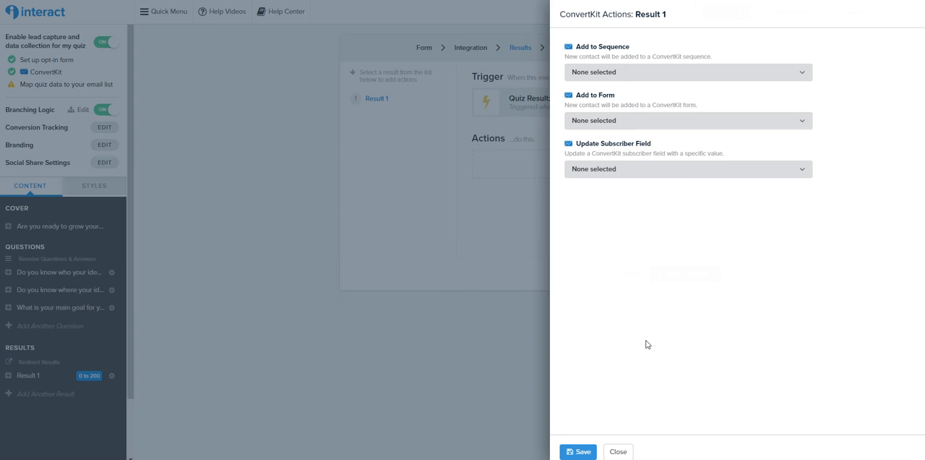
{"action": "left_click", "coordinate": [619, 451]}
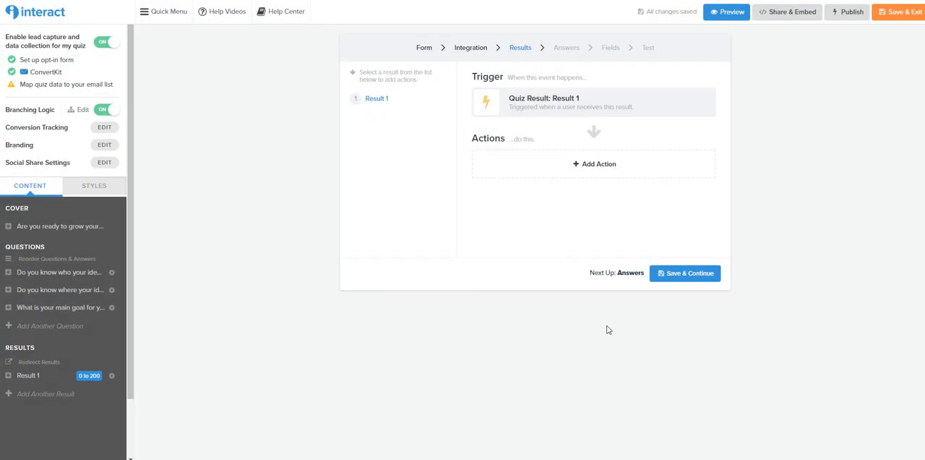
{"action": "left_click", "coordinate": [689, 273]}
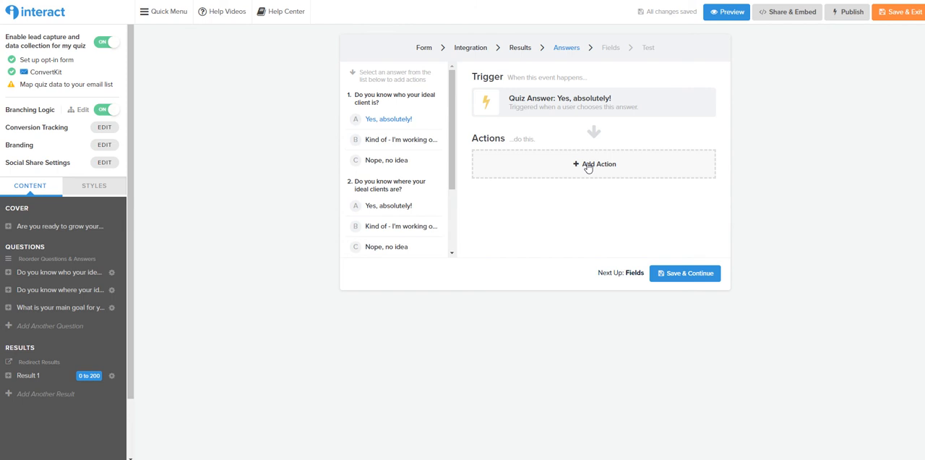
{"action": "left_click", "coordinate": [692, 284]}
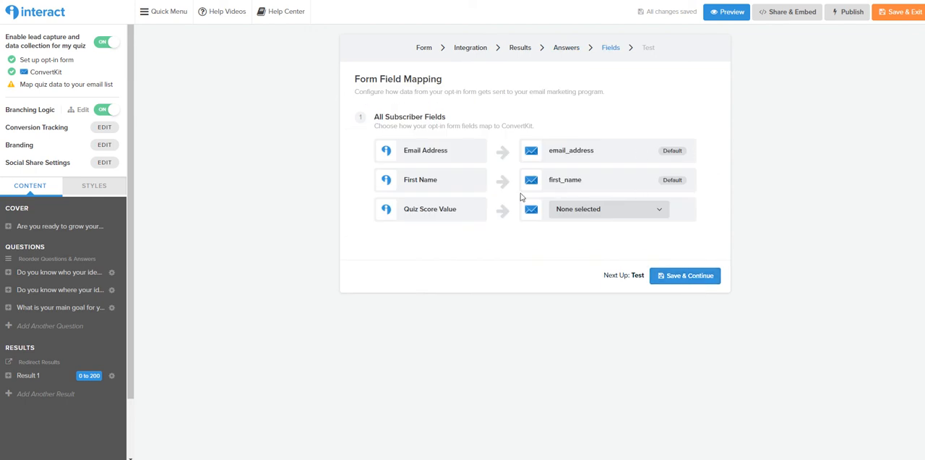
{"action": "left_click", "coordinate": [714, 276]}
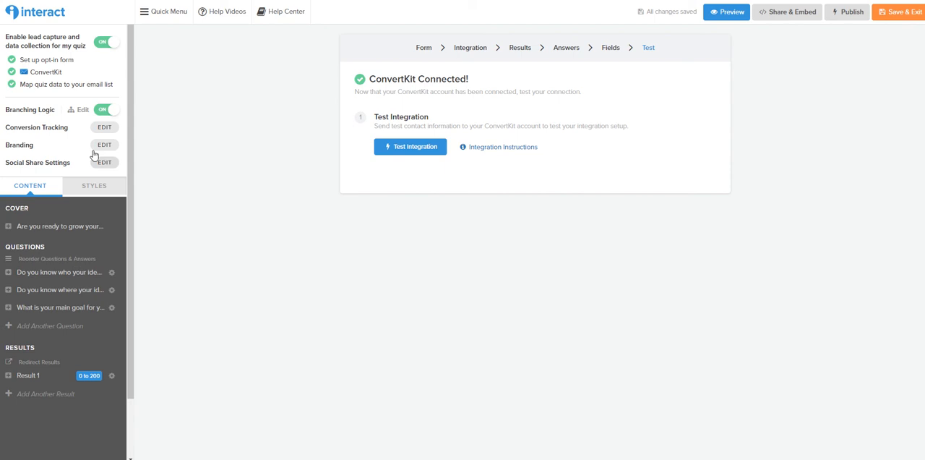
Review the Facebook Pixel and Google Analytics tracking setups and the branding logo upload without entering anything
{"action": "left_click", "coordinate": [99, 128]}
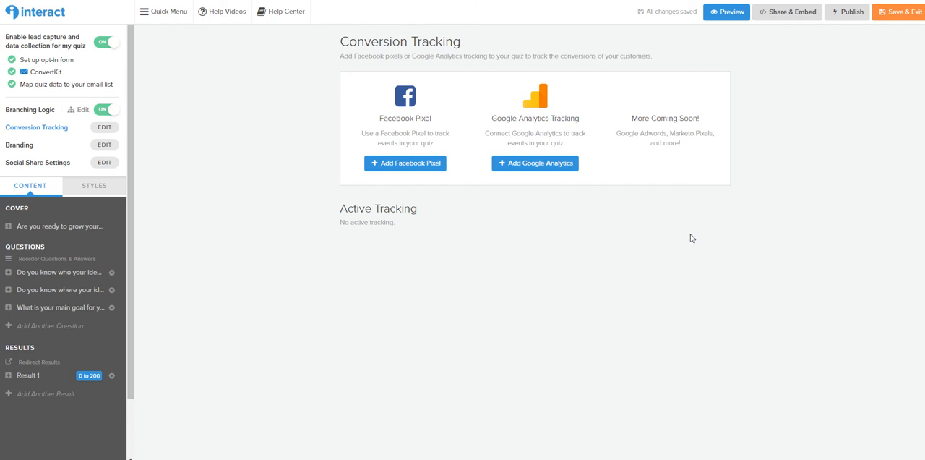
{"action": "left_click", "coordinate": [408, 164]}
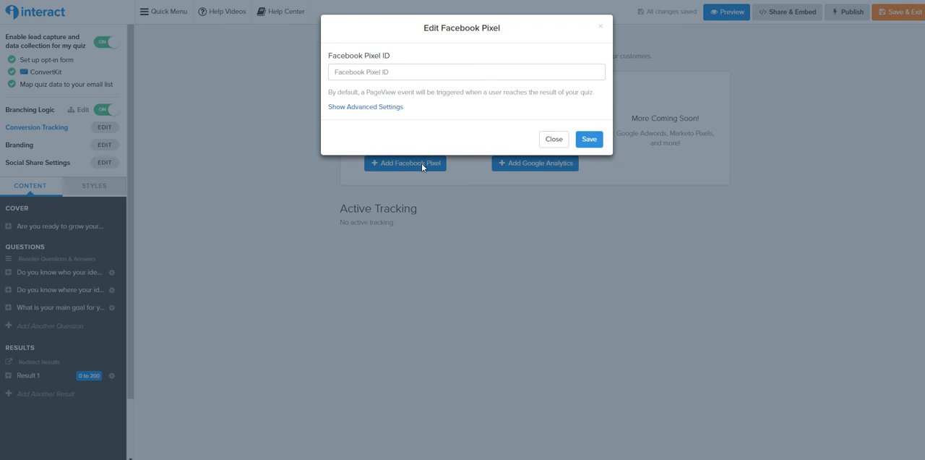
{"action": "left_click", "coordinate": [383, 108]}
{"action": "left_click", "coordinate": [383, 107]}
{"action": "left_click", "coordinate": [554, 137]}
{"action": "left_click", "coordinate": [547, 161]}
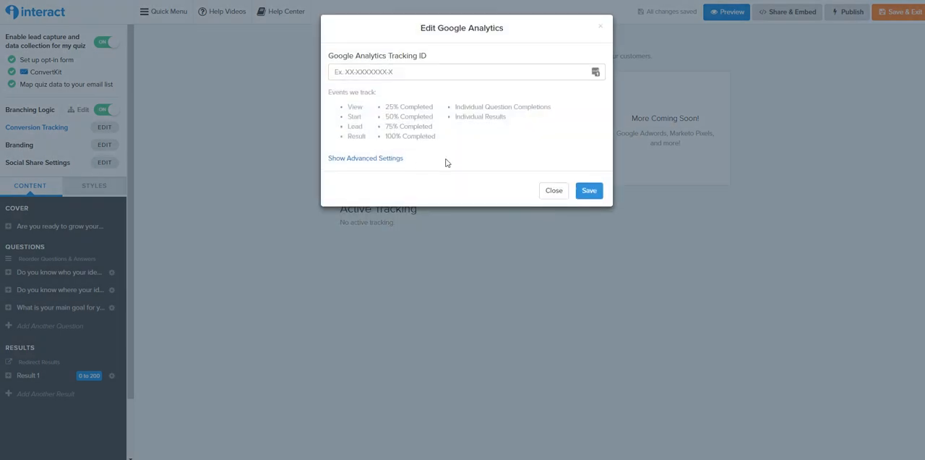
{"action": "left_click", "coordinate": [558, 194]}
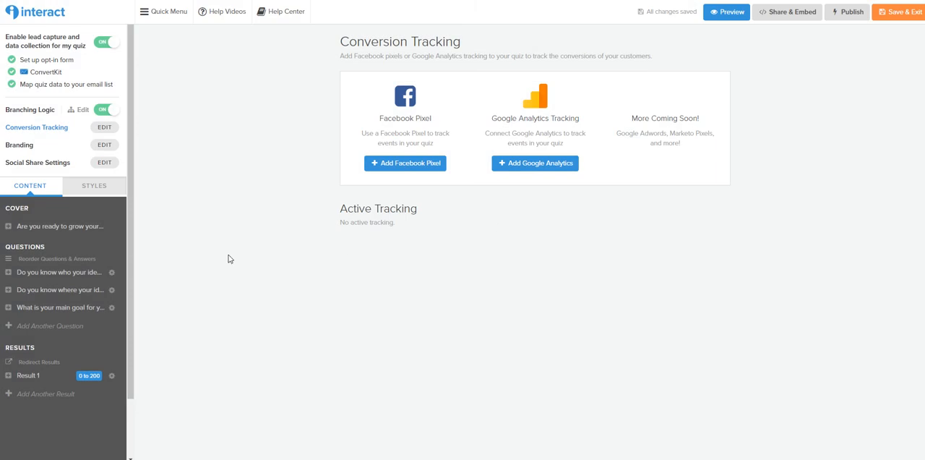
{"action": "left_click", "coordinate": [105, 144]}
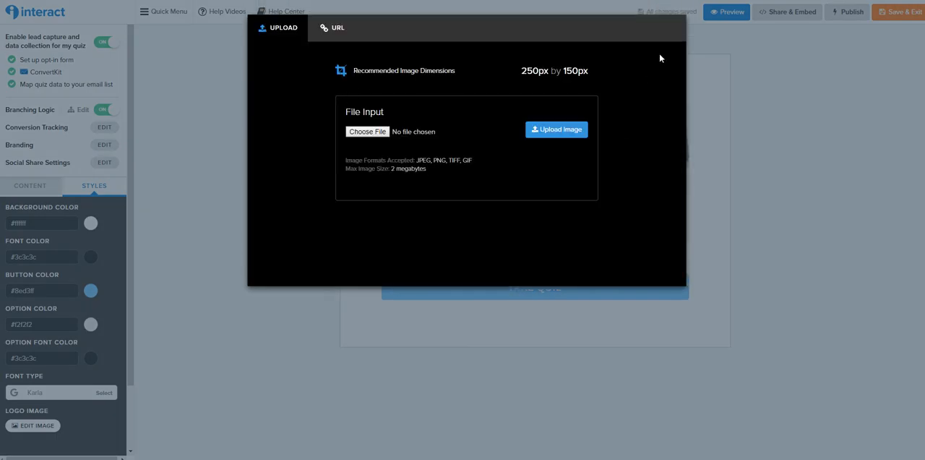
{"action": "left_click", "coordinate": [825, 176]}
Activate the LinkedIn button in the social share settings and review the remaining sharing options
{"action": "left_click", "coordinate": [104, 163]}
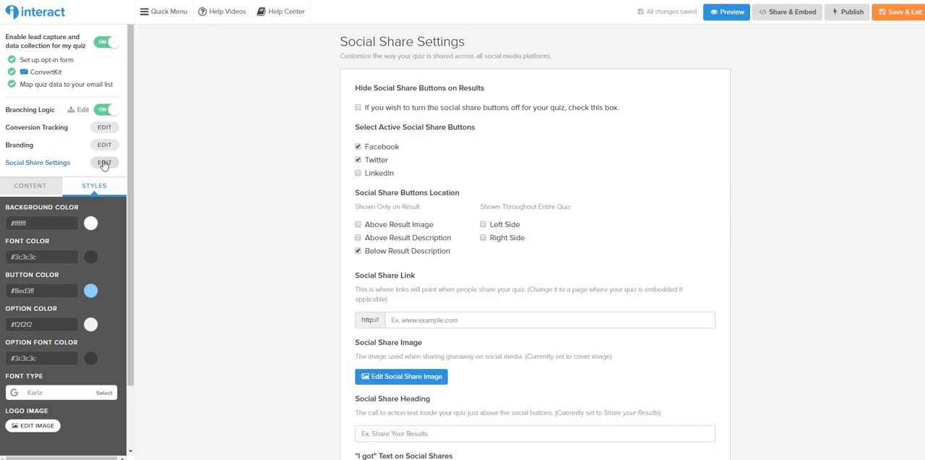
{"action": "left_click", "coordinate": [357, 173]}
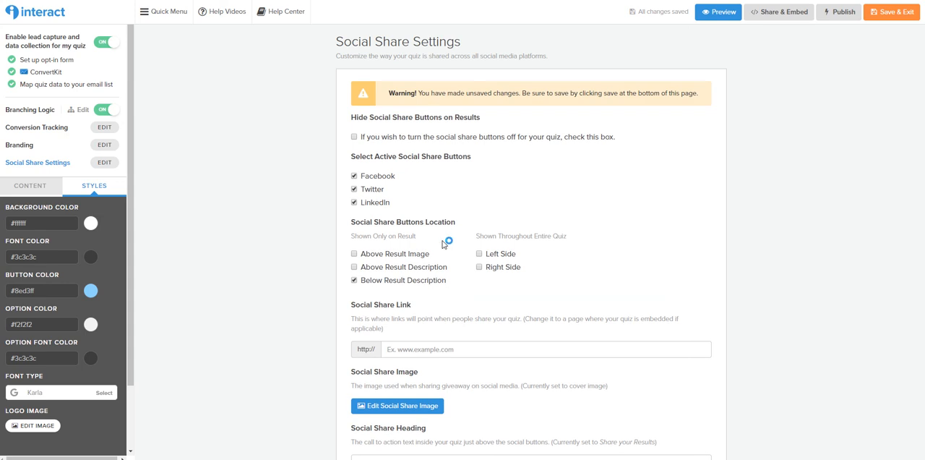
{"action": "scroll", "coordinate": [403, 221], "scroll_direction": "down", "scroll_amount": 3}
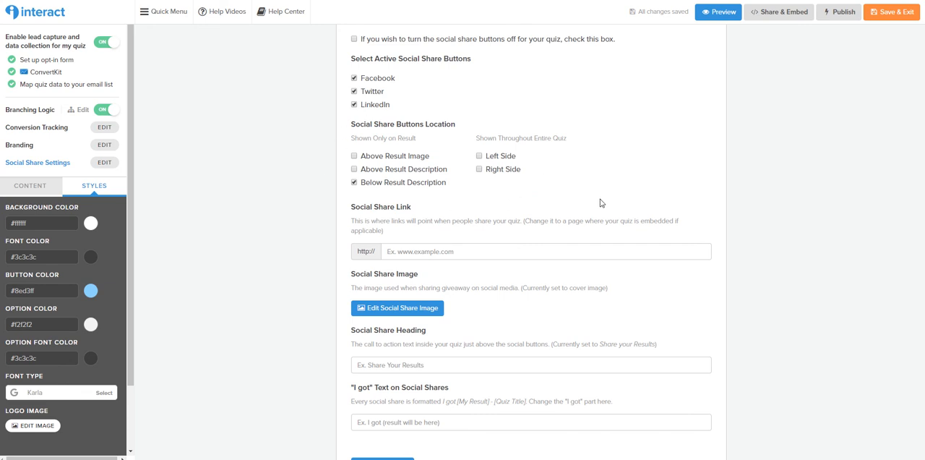
{"action": "scroll", "coordinate": [599, 203], "scroll_direction": "down", "scroll_amount": 4}
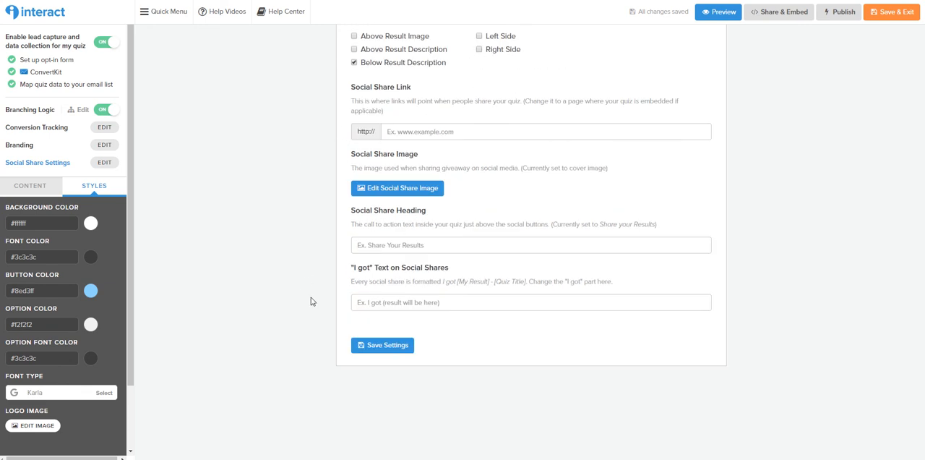
{"action": "scroll", "coordinate": [318, 289], "scroll_direction": "up", "scroll_amount": 5}
Return to the quiz content, open Result 1, and add two more results to the quiz
{"action": "left_click", "coordinate": [42, 187]}
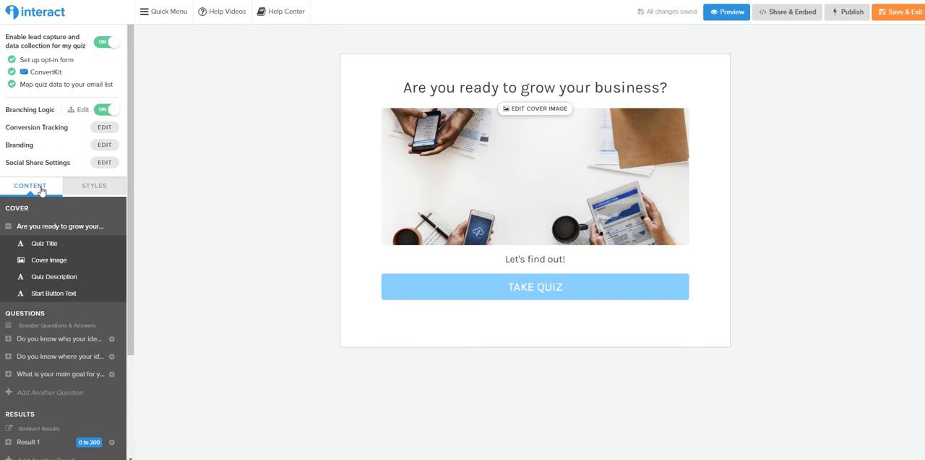
{"action": "scroll", "coordinate": [104, 311], "scroll_direction": "down", "scroll_amount": 2}
{"action": "left_click", "coordinate": [29, 303]}
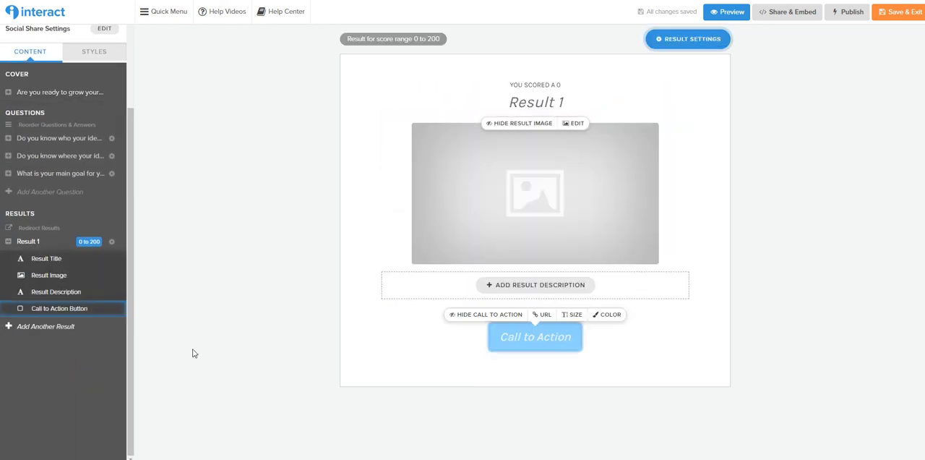
{"action": "left_click", "coordinate": [69, 329]}
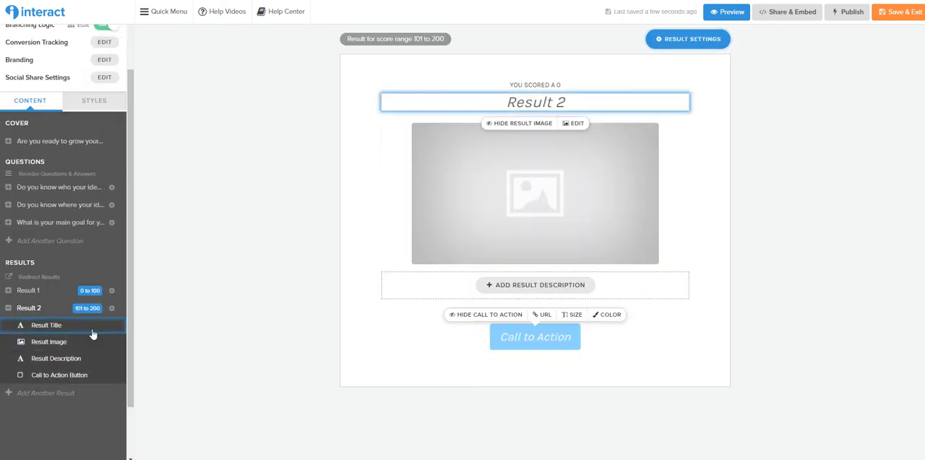
{"action": "left_click", "coordinate": [51, 392]}
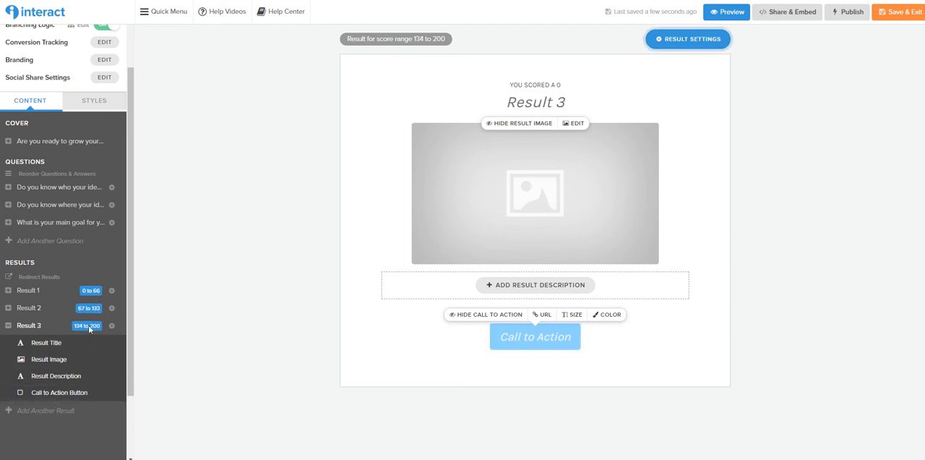
Set the quiz results not to display the score value and close the result settings
{"action": "left_click", "coordinate": [683, 39]}
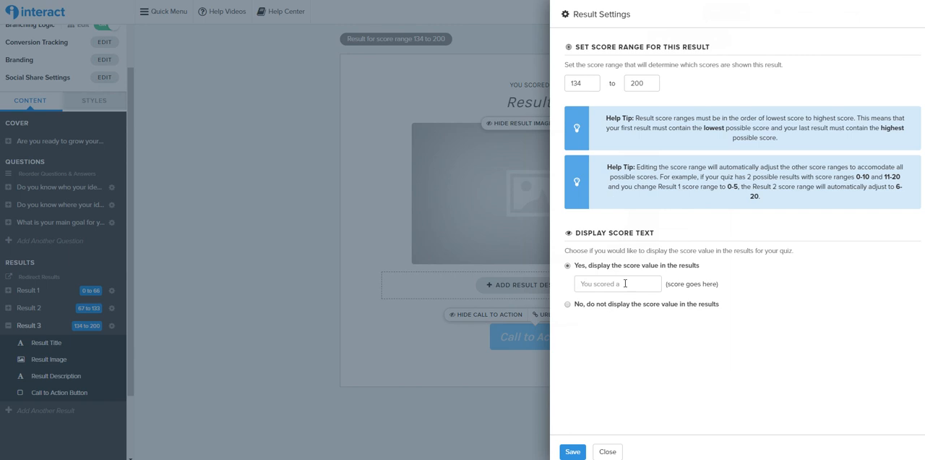
{"action": "left_click", "coordinate": [570, 306]}
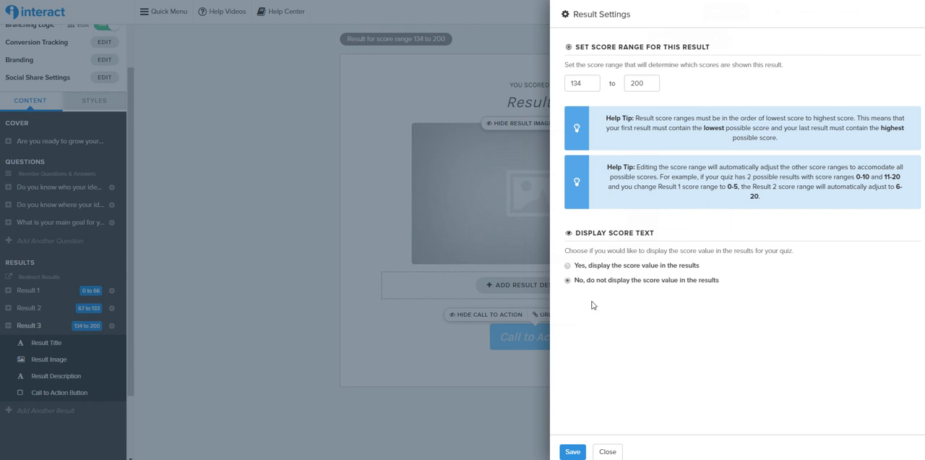
{"action": "left_click", "coordinate": [609, 453]}
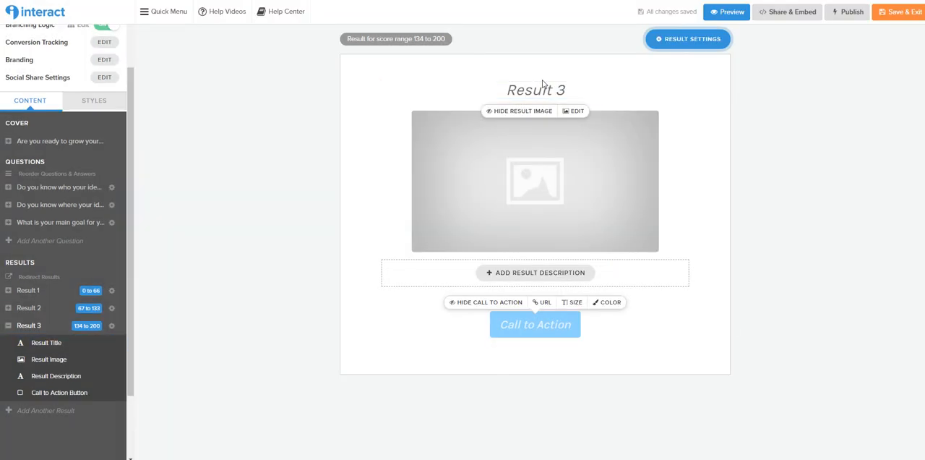
Try clearing the title text of Result 3 and reselect the title
{"action": "left_click", "coordinate": [542, 90]}
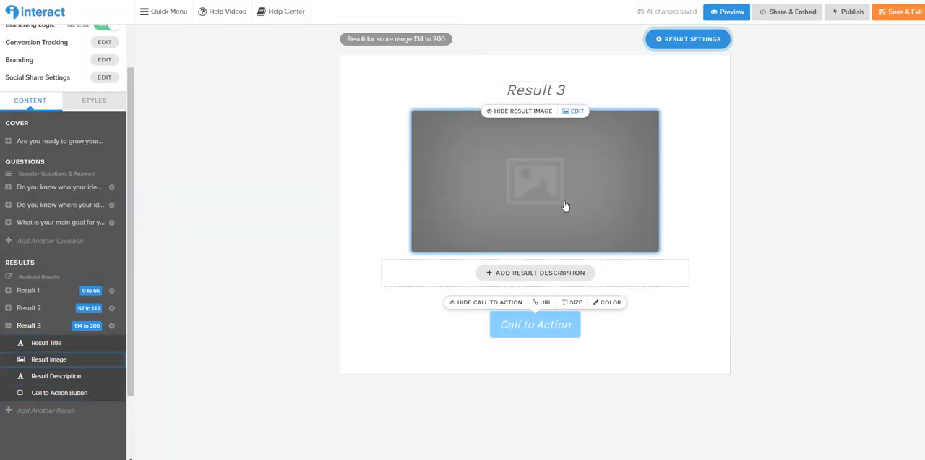
{"action": "key", "text": "ctrl+a"}
{"action": "key", "text": "BackSpace"}
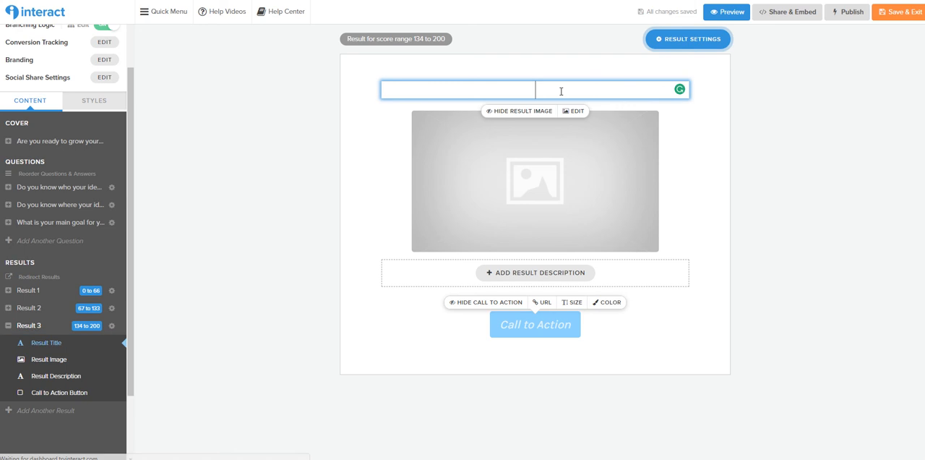
{"action": "left_click", "coordinate": [781, 182]}
{"action": "left_click", "coordinate": [591, 88]}
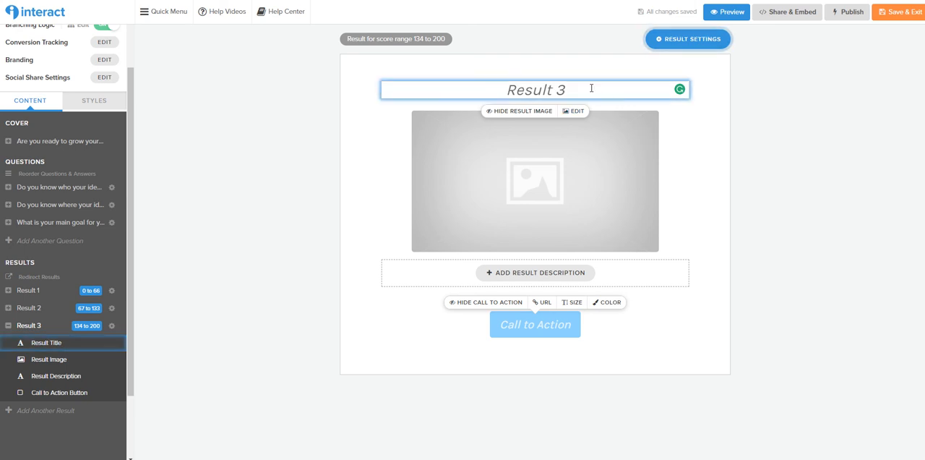
Select the Result 3 image, view the result description editor's formatting options, and close the editor without adding text
{"action": "left_click", "coordinate": [565, 205]}
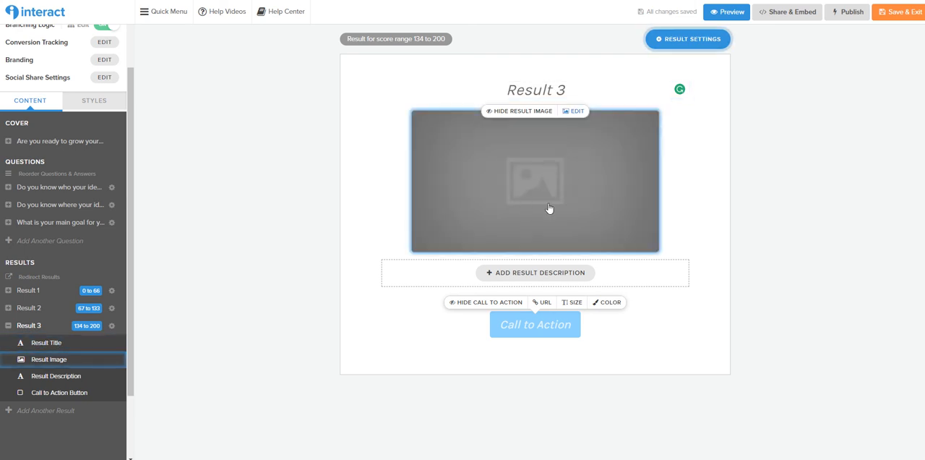
{"action": "left_click", "coordinate": [580, 272]}
{"action": "left_click", "coordinate": [577, 272]}
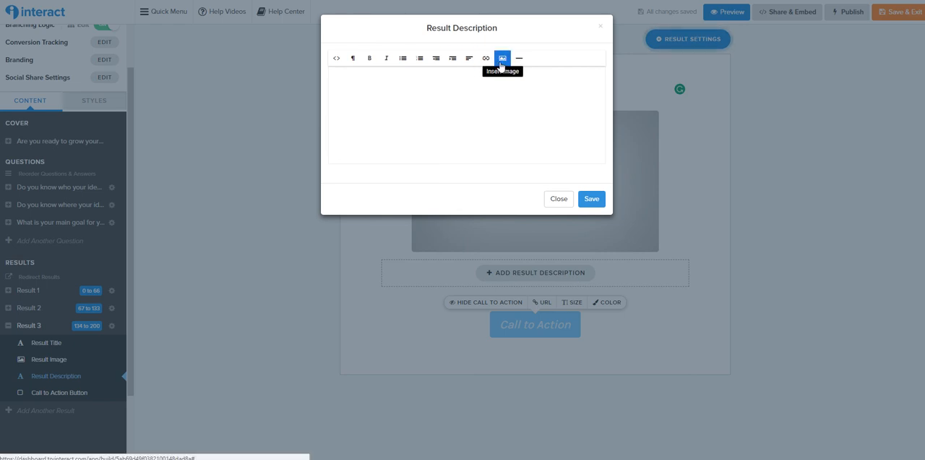
{"action": "left_click", "coordinate": [558, 200]}
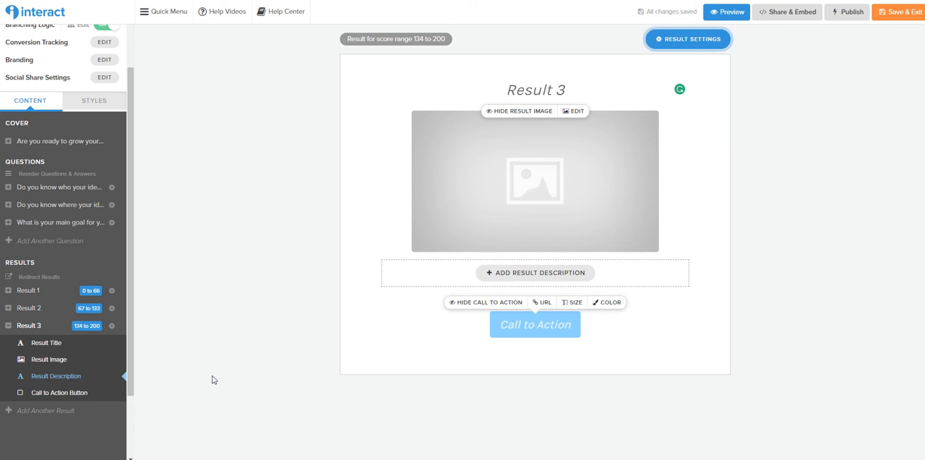
View the Result 2 and Result 1 pages to check their layout and score ranges
{"action": "left_click", "coordinate": [29, 308]}
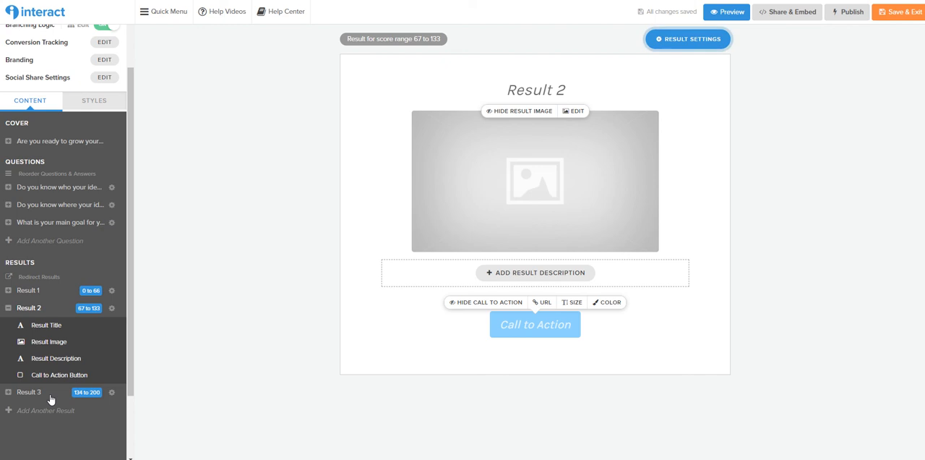
{"action": "left_click", "coordinate": [30, 312]}
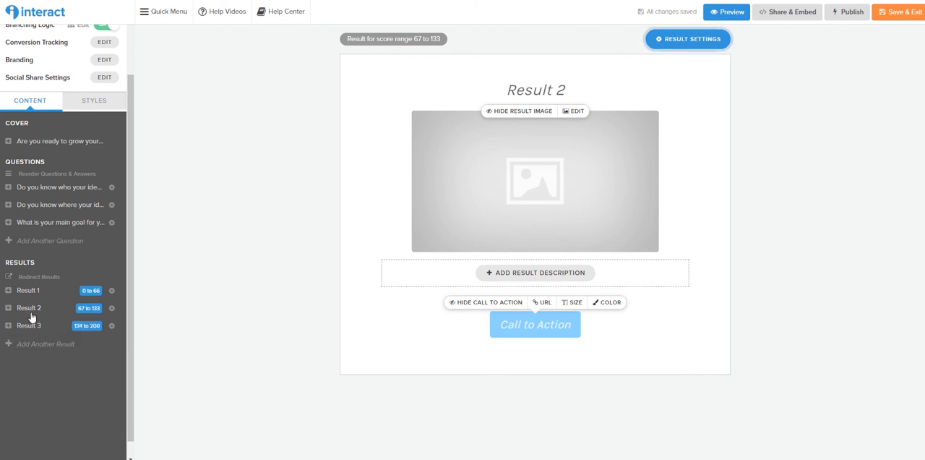
{"action": "left_click", "coordinate": [32, 311]}
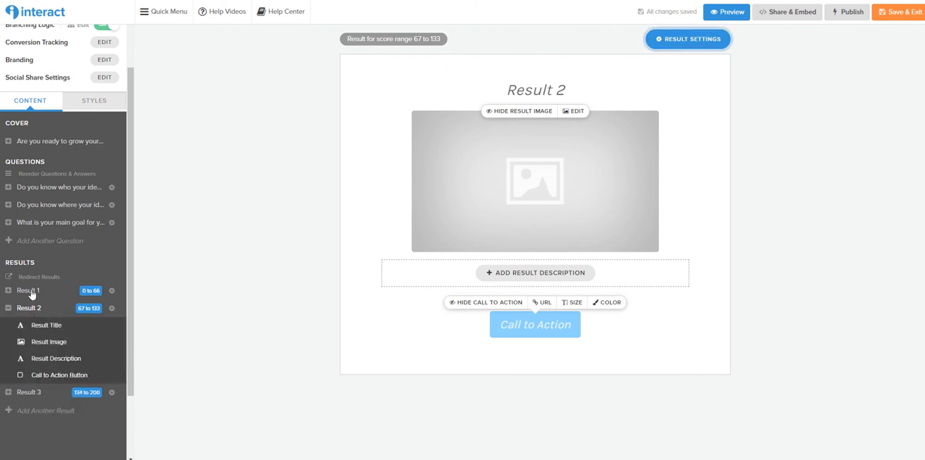
{"action": "left_click", "coordinate": [30, 292]}
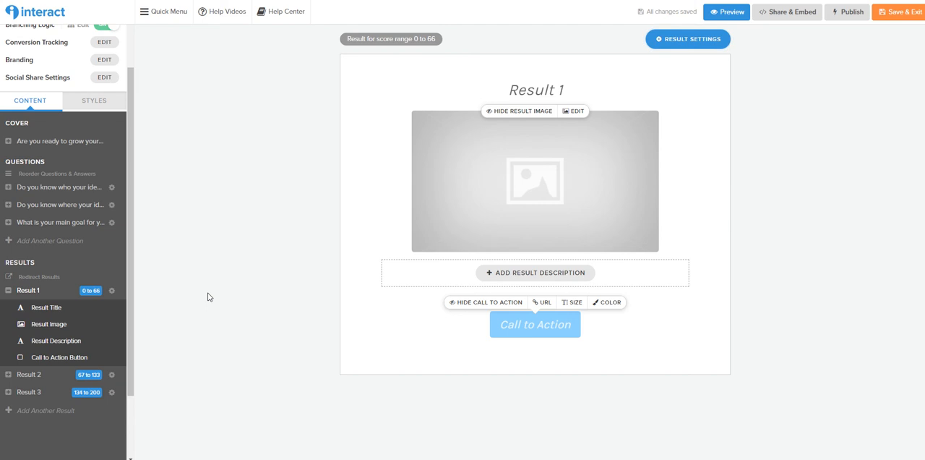
{"action": "left_click", "coordinate": [60, 25]}
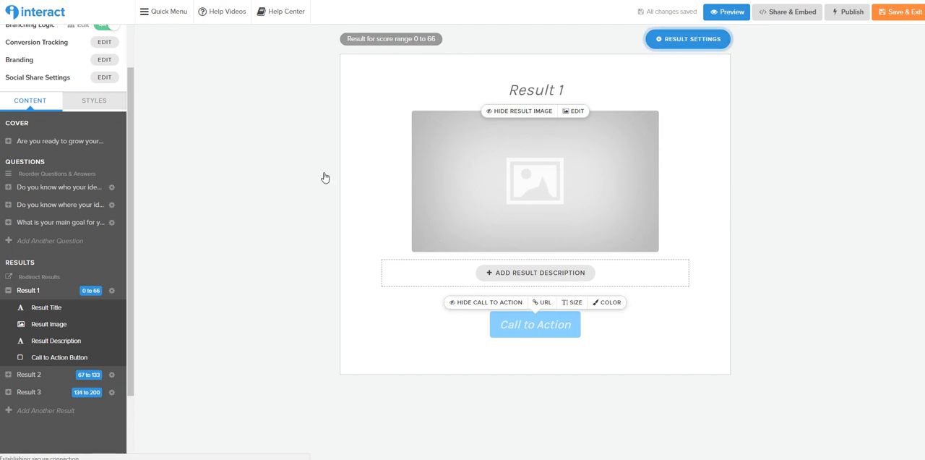